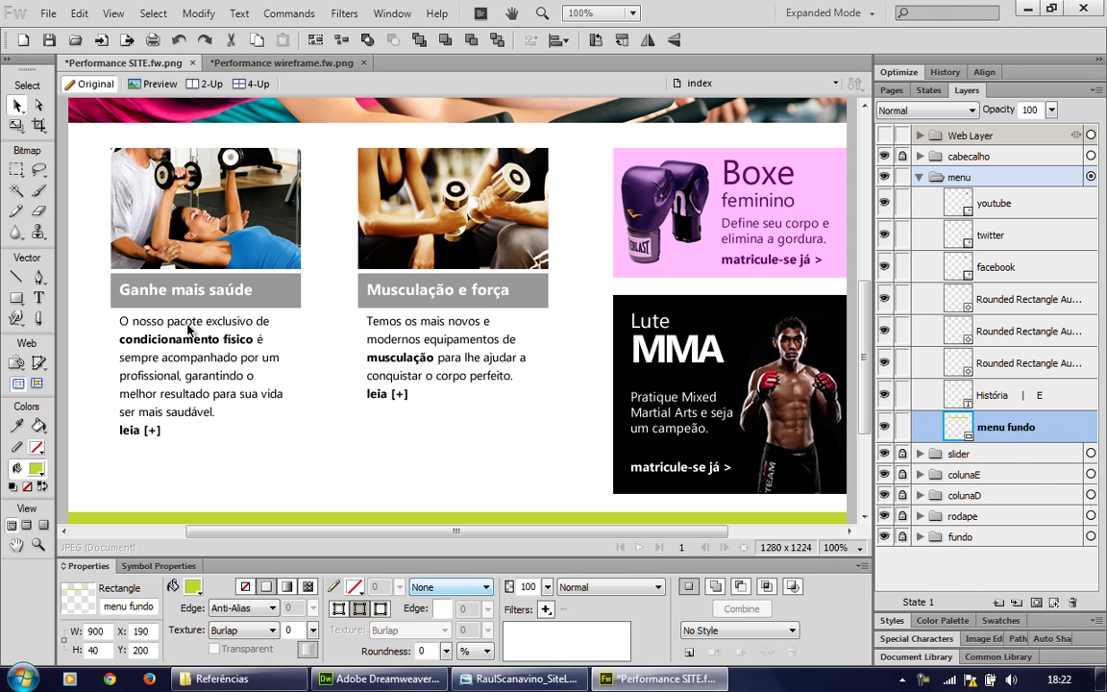
Step: Collapse the menu layer and briefly hide and reshow the colunaE and colunaD layers to check what each contains
left_click(919, 178)
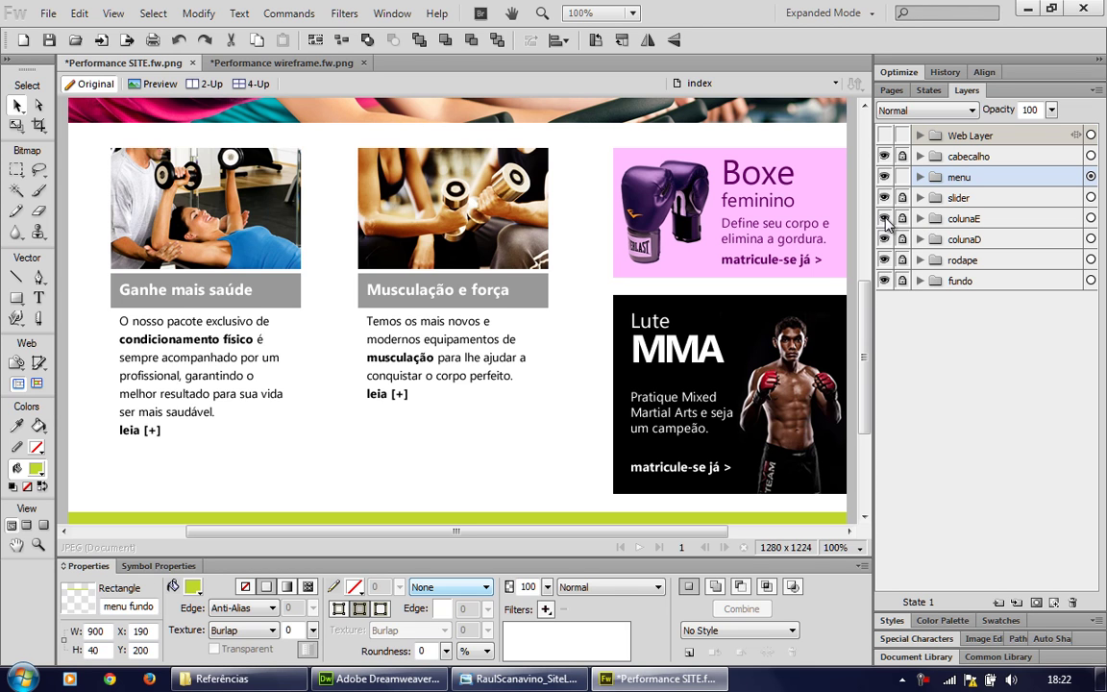
left_click(884, 219)
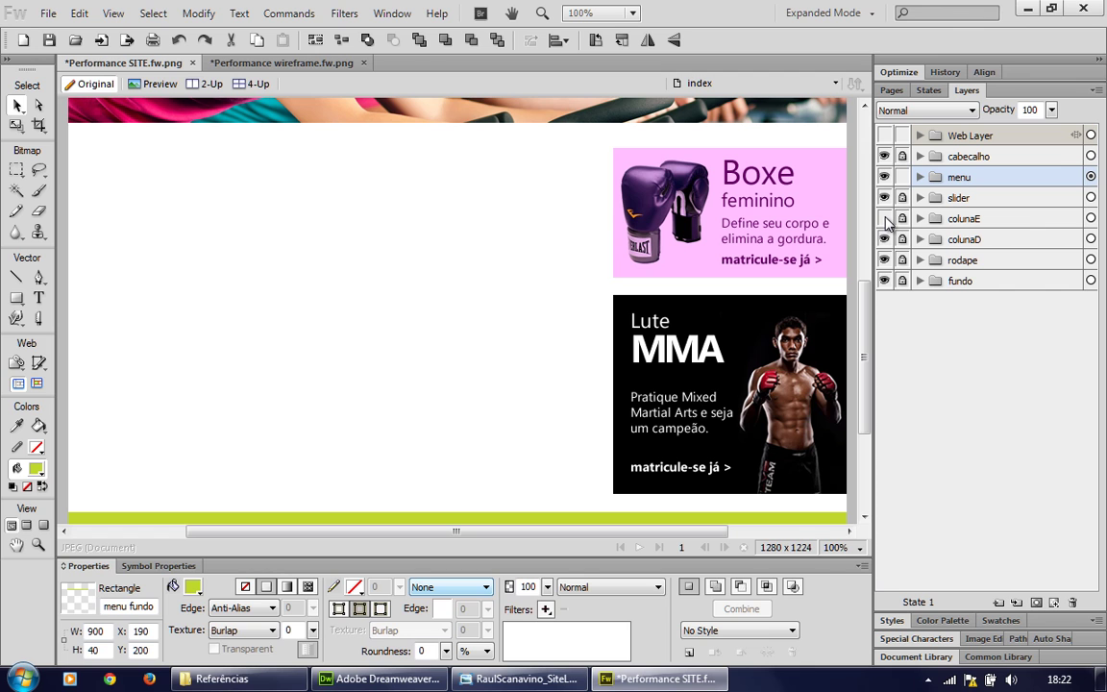
left_click(884, 219)
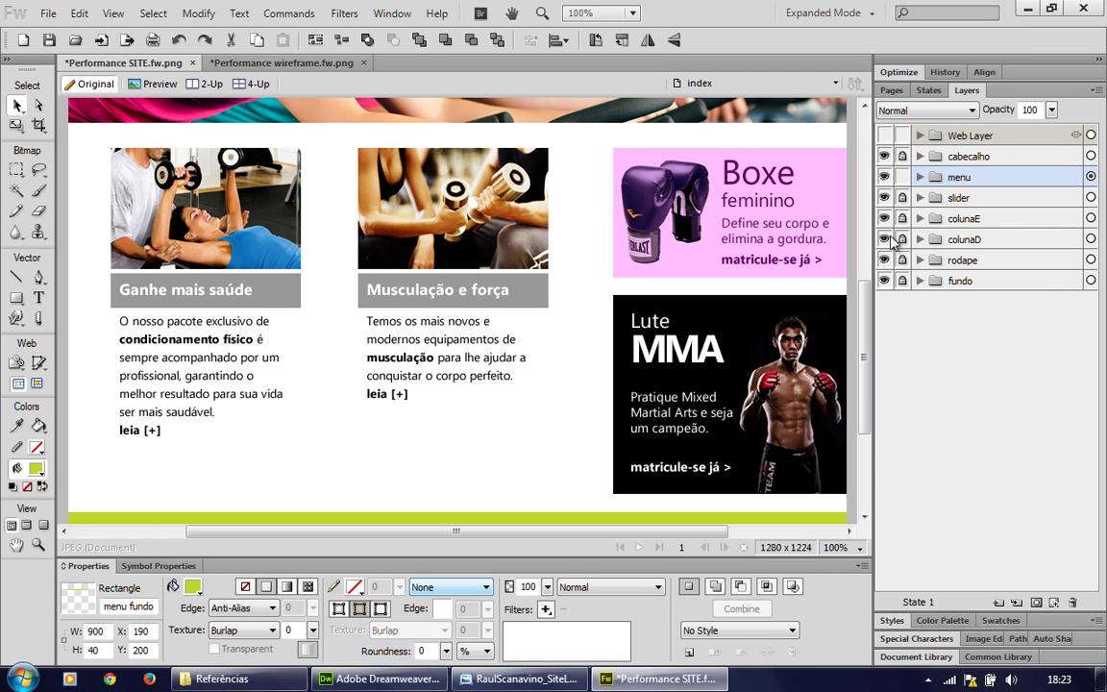
left_click(884, 239)
left_click(884, 239)
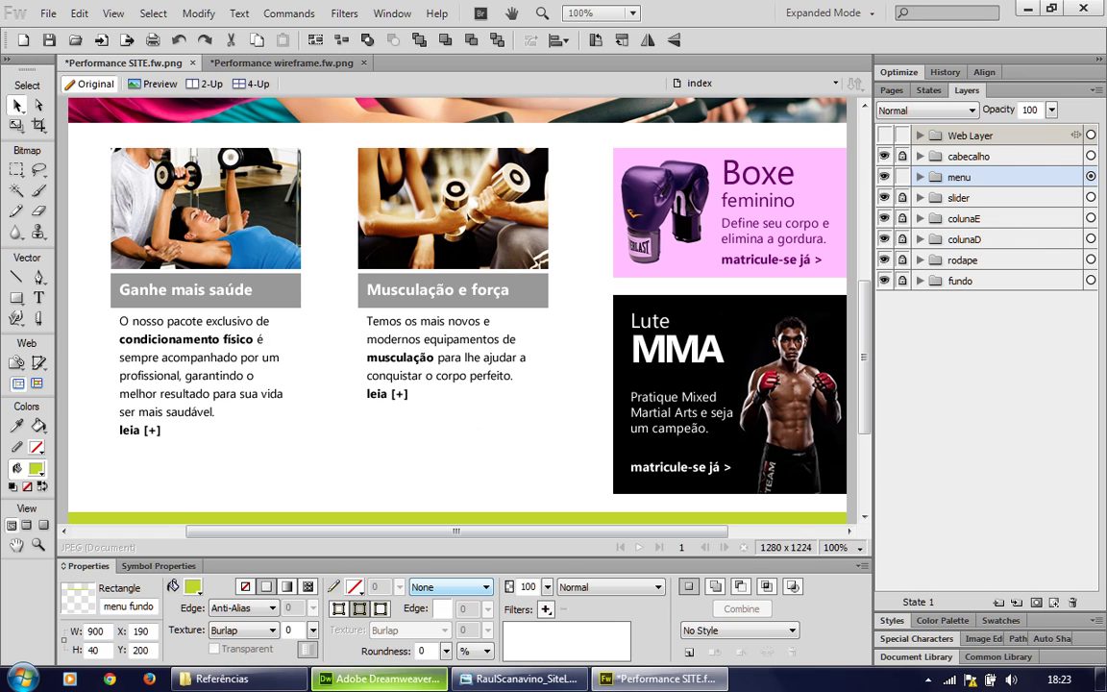
Step: Switch to Dreamweaver and start a new div tag placed after the <div id="slider"> tag
left_click(400, 682)
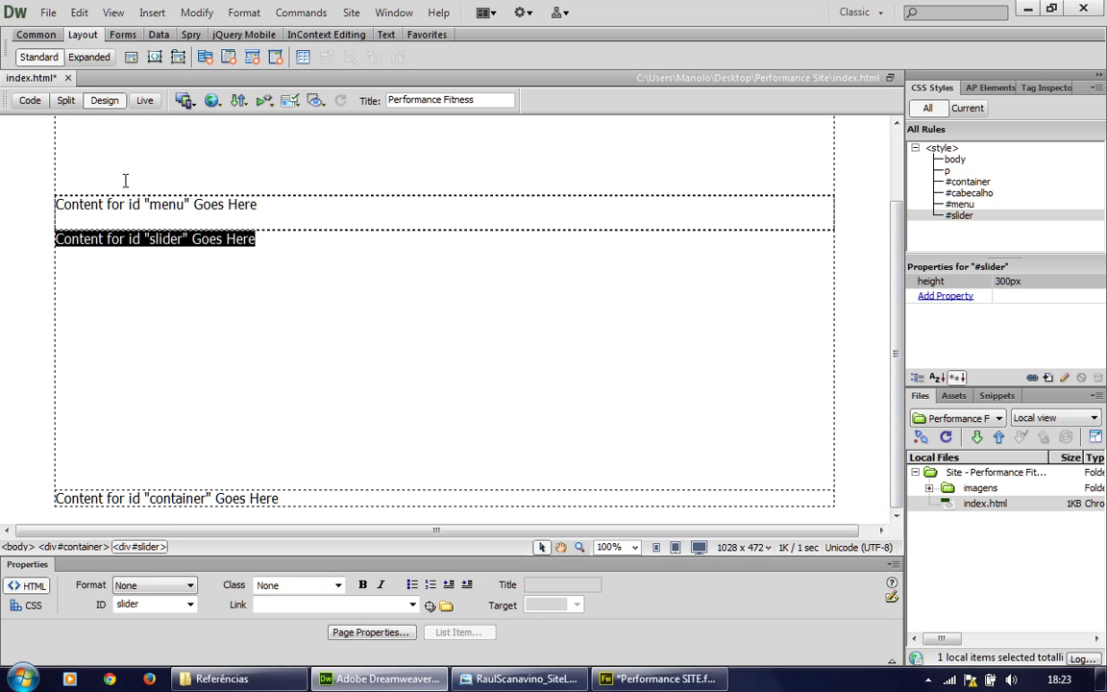
left_click(132, 62)
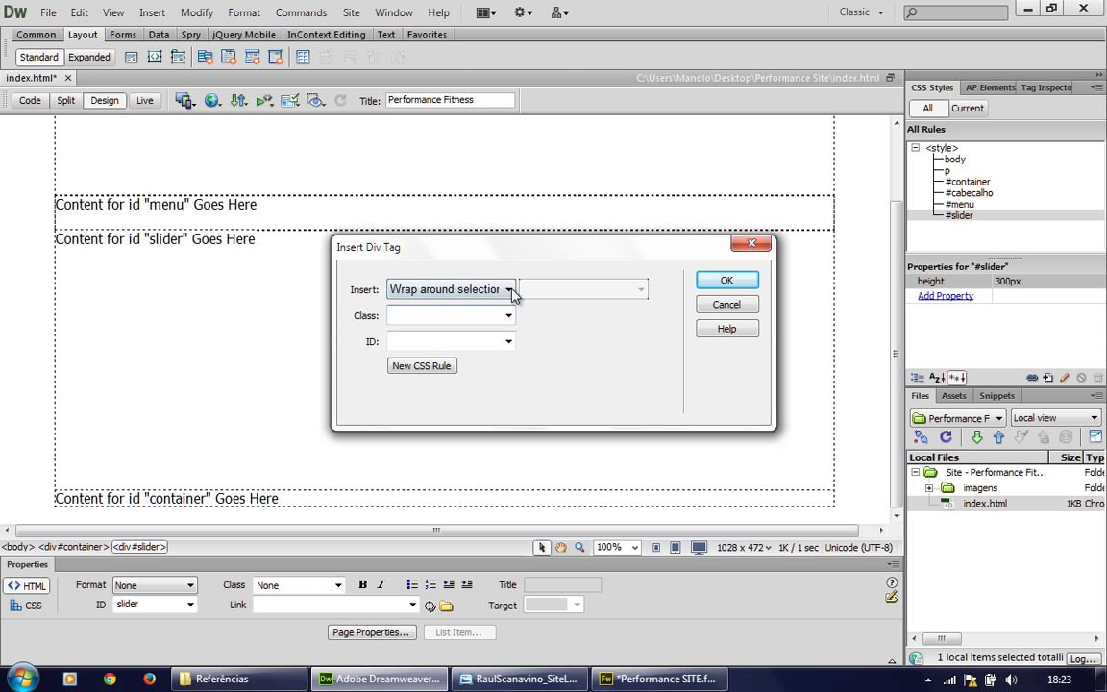
left_click(466, 289)
left_click(394, 364)
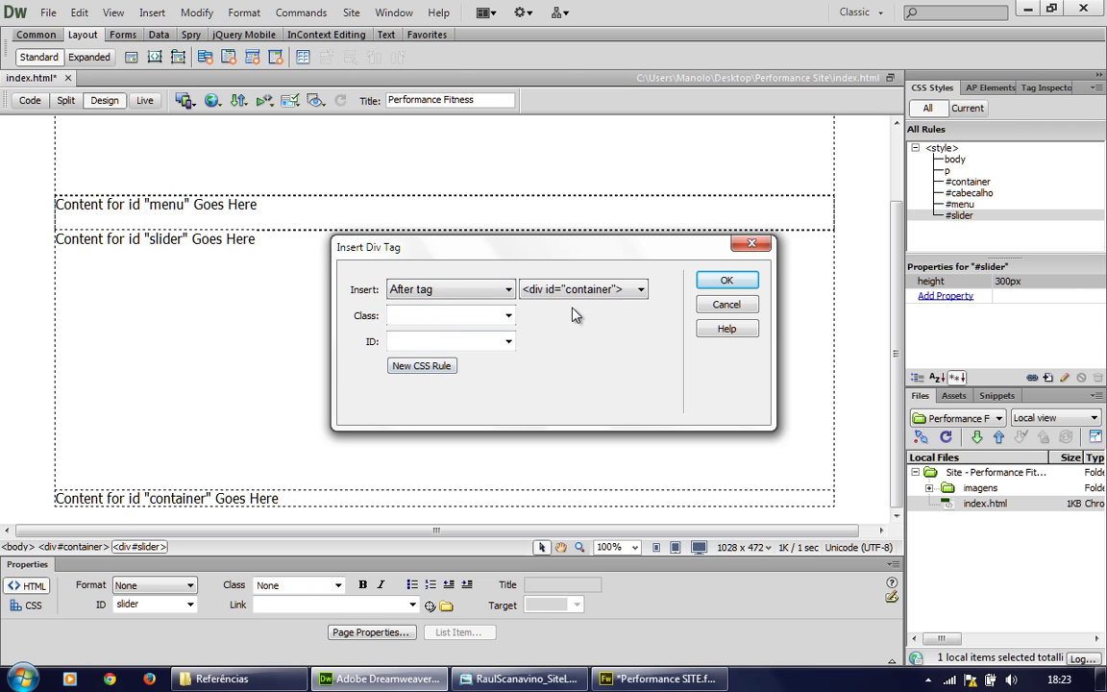
left_click(598, 290)
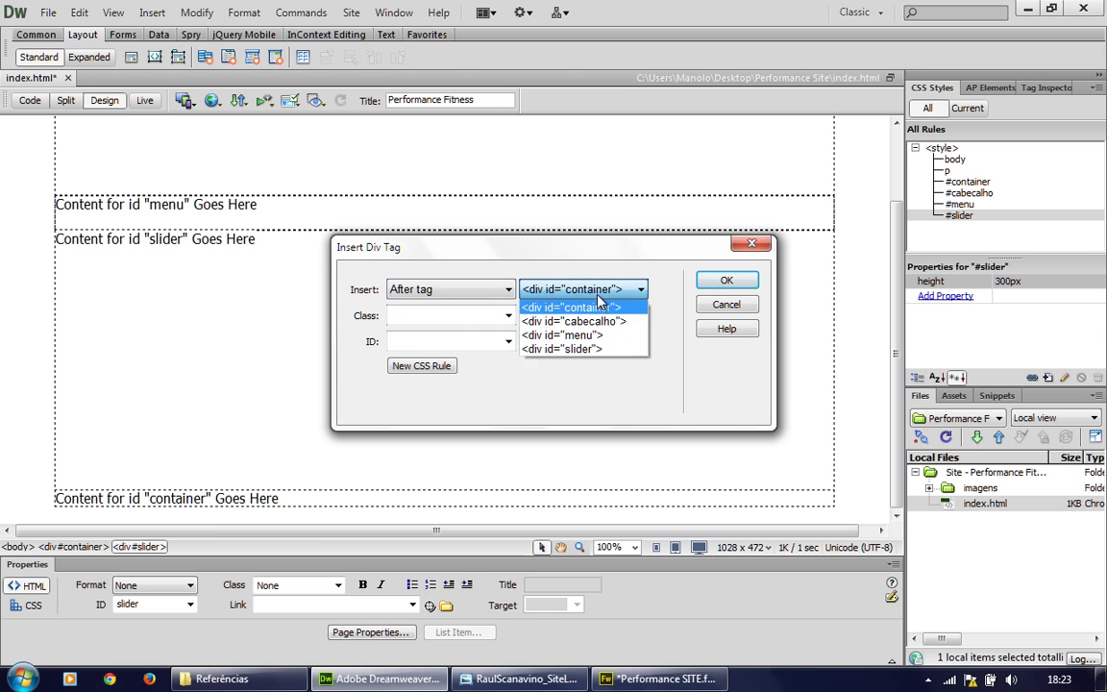
left_click(599, 352)
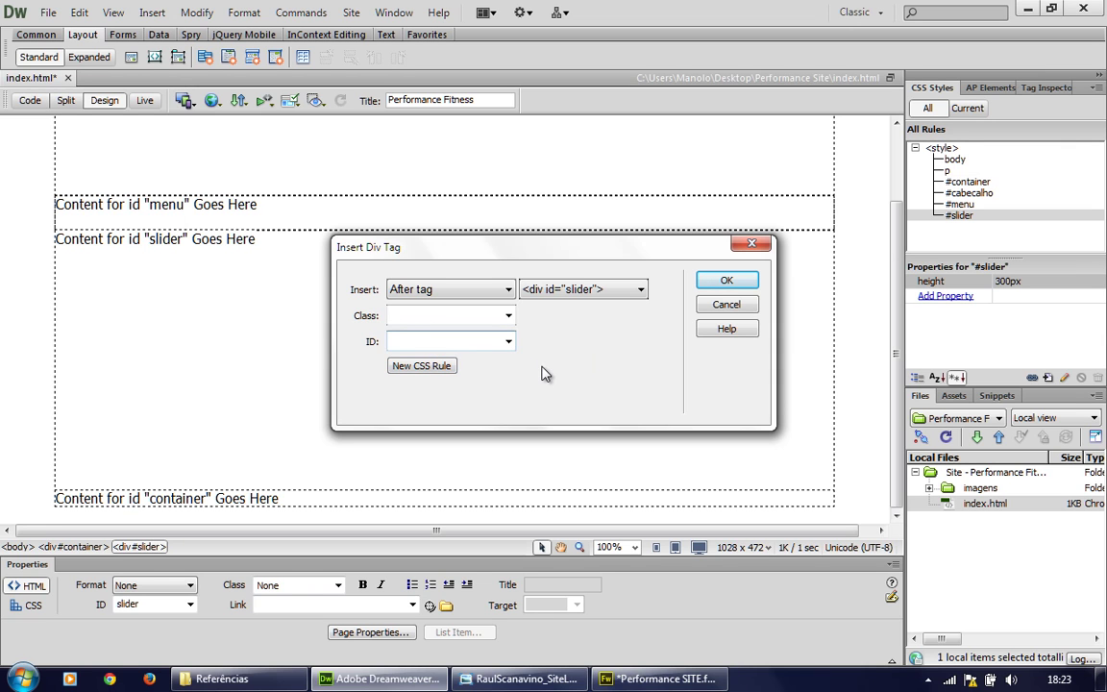
Step: Set the new div's ID to colunaE
type("coluna")
type("m")
key("ctrl+a")
type("colunaEsquer")
key("BackSpace")
key("BackSpace")
key("BackSpace")
Step: Create the #colunaE CSS rule in this document with a 600 px width and 450 px height, and insert the div
left_click(423, 367)
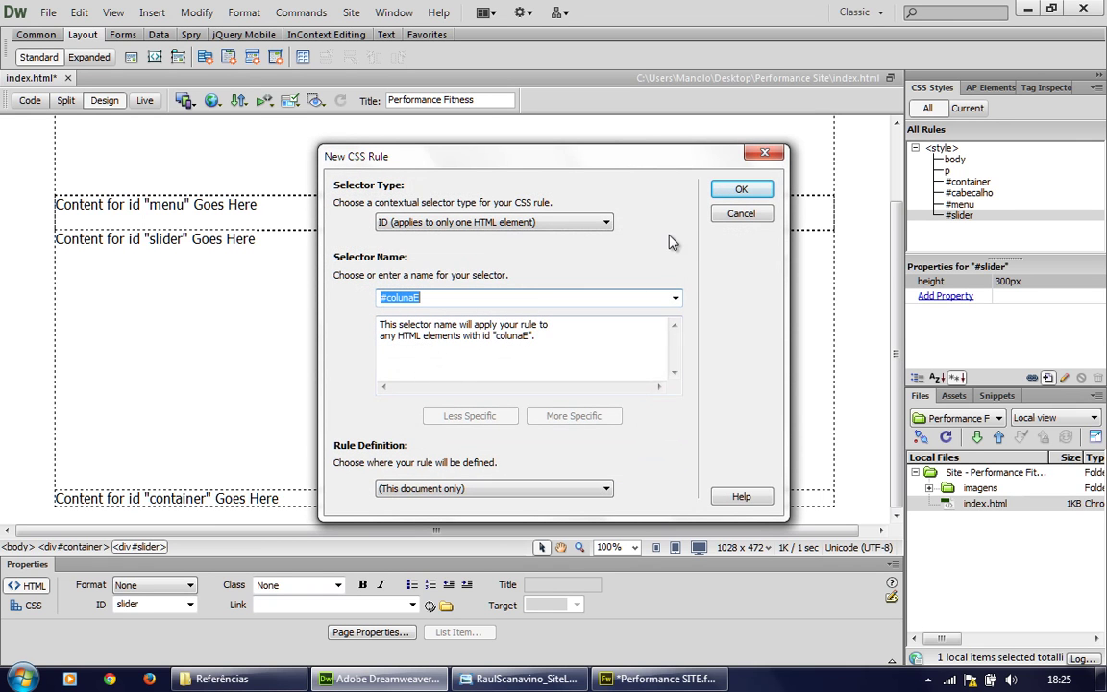
left_click(741, 190)
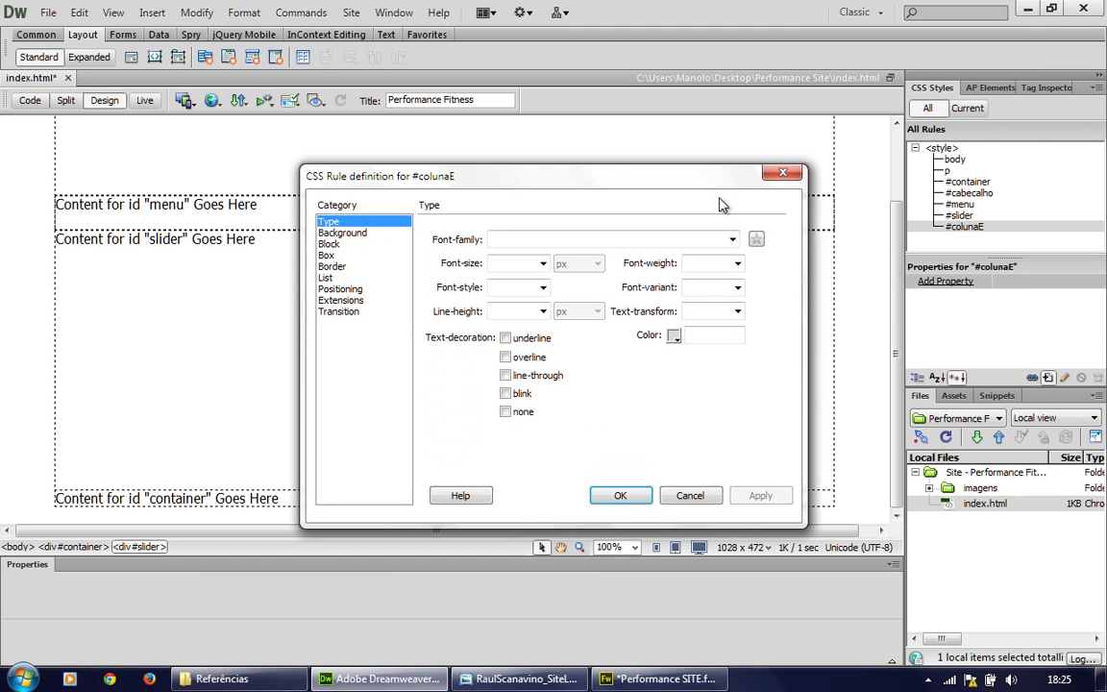
left_click(330, 257)
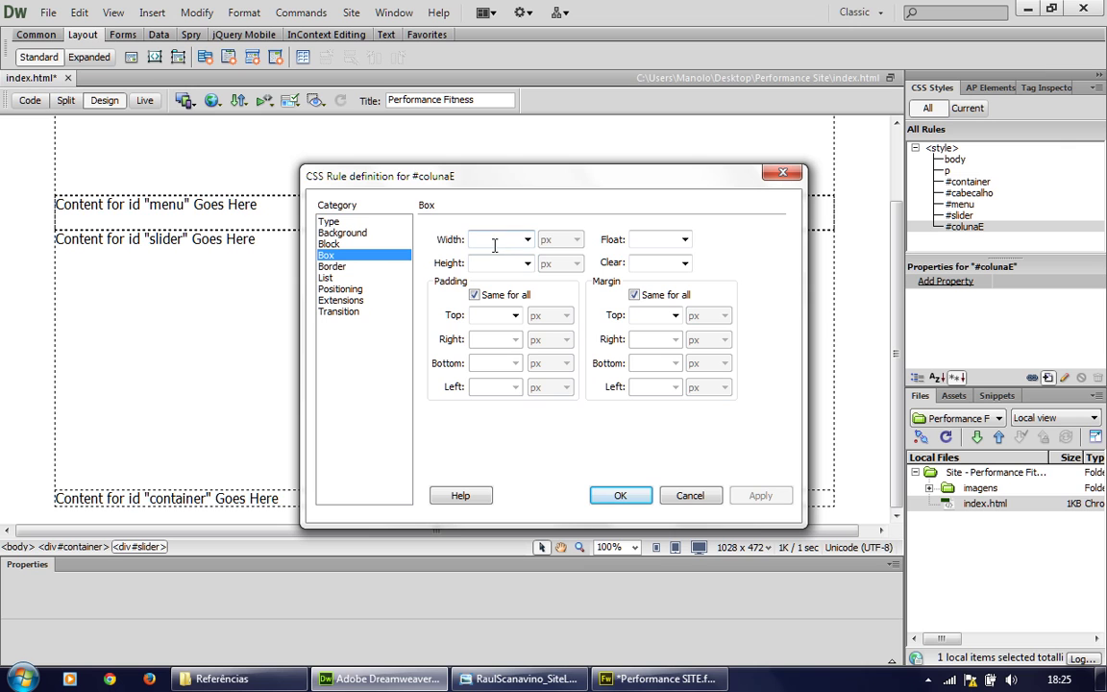
left_click(488, 240)
type("600")
left_click(471, 264)
type("450")
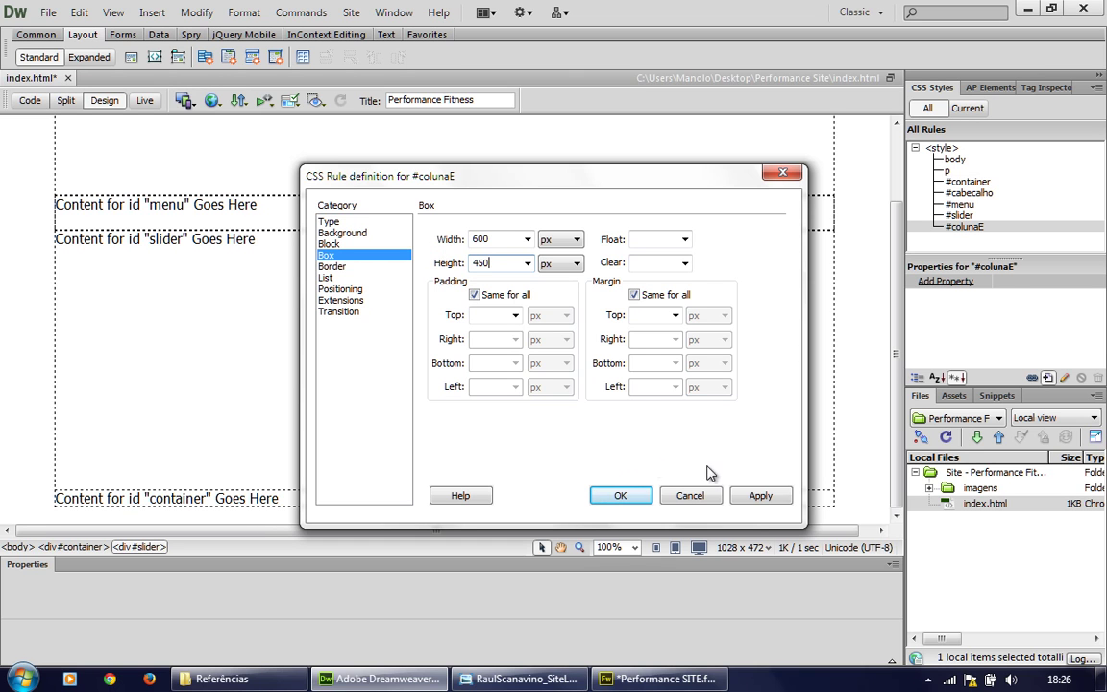
left_click(771, 496)
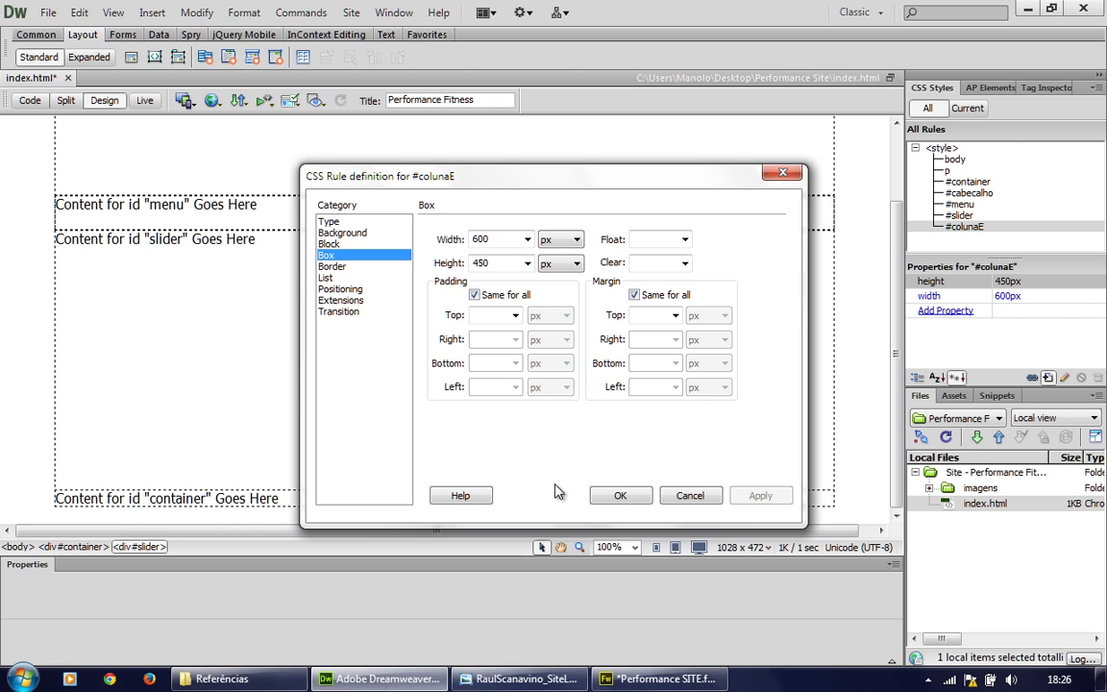
left_click(633, 497)
left_click(726, 279)
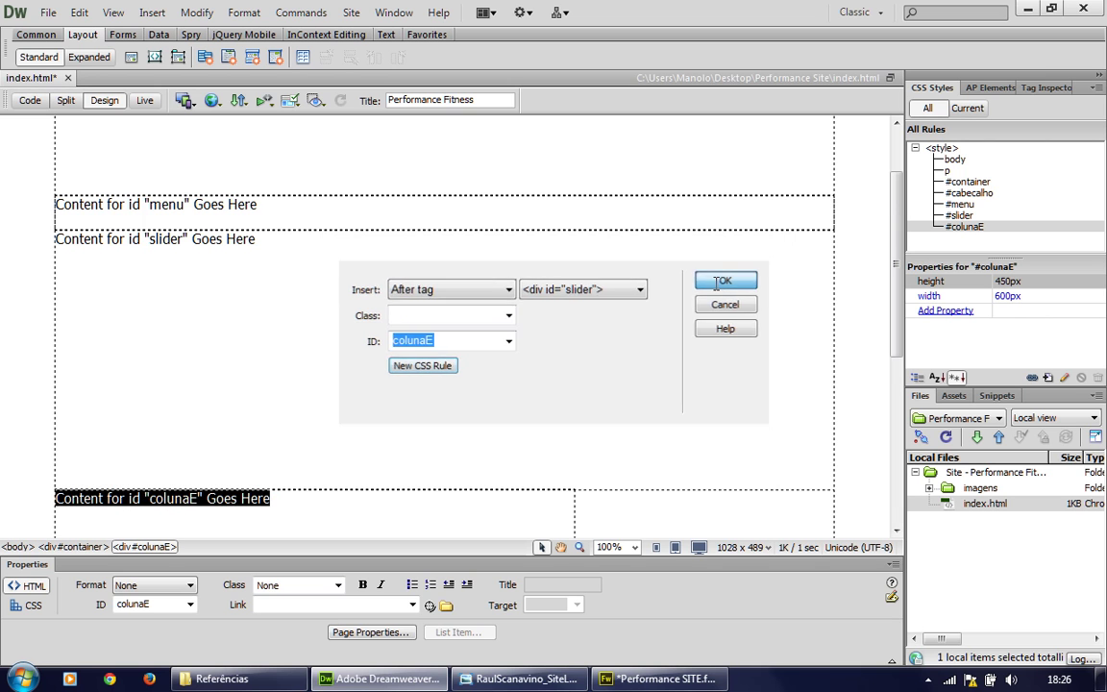
Step: Delete the empty paragraph below the container div
left_click_drag(900, 252, 894, 448)
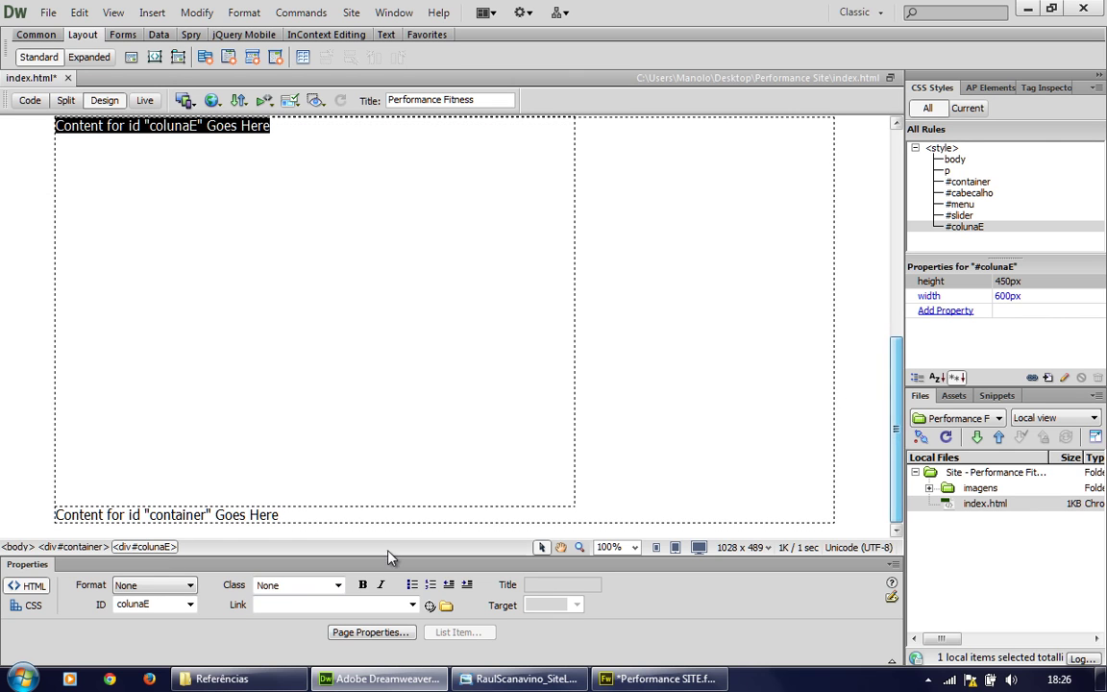
left_click(274, 532)
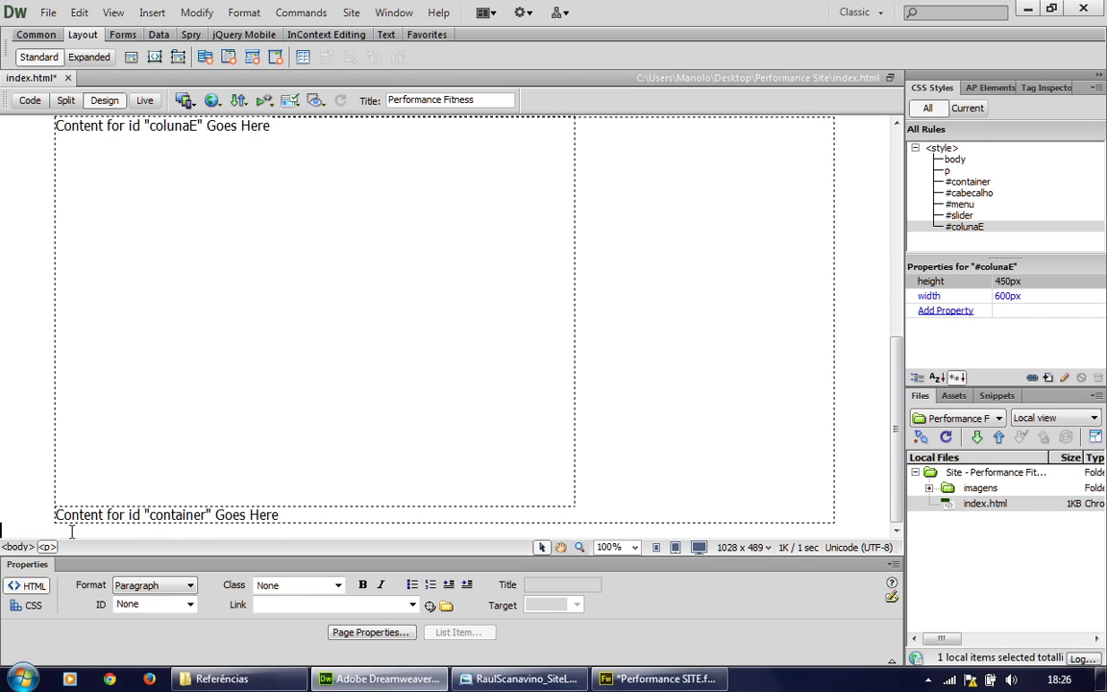
key("BackSpace")
left_click_drag(895, 486, 896, 531)
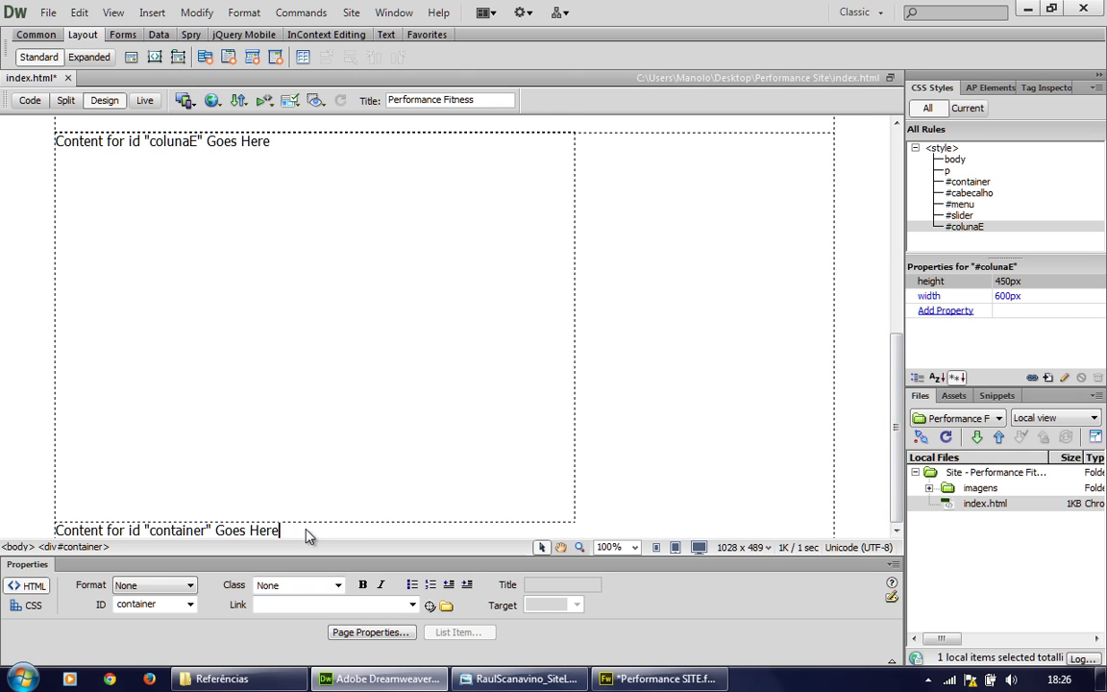
mouse_move(900, 506)
left_mouse_down()
mouse_move(903, 432)
mouse_move(901, 518)
left_mouse_up()
Step: Start a new div tag placed after the <div id="colunaE"> tag, with the ID colunaD
left_click(573, 172)
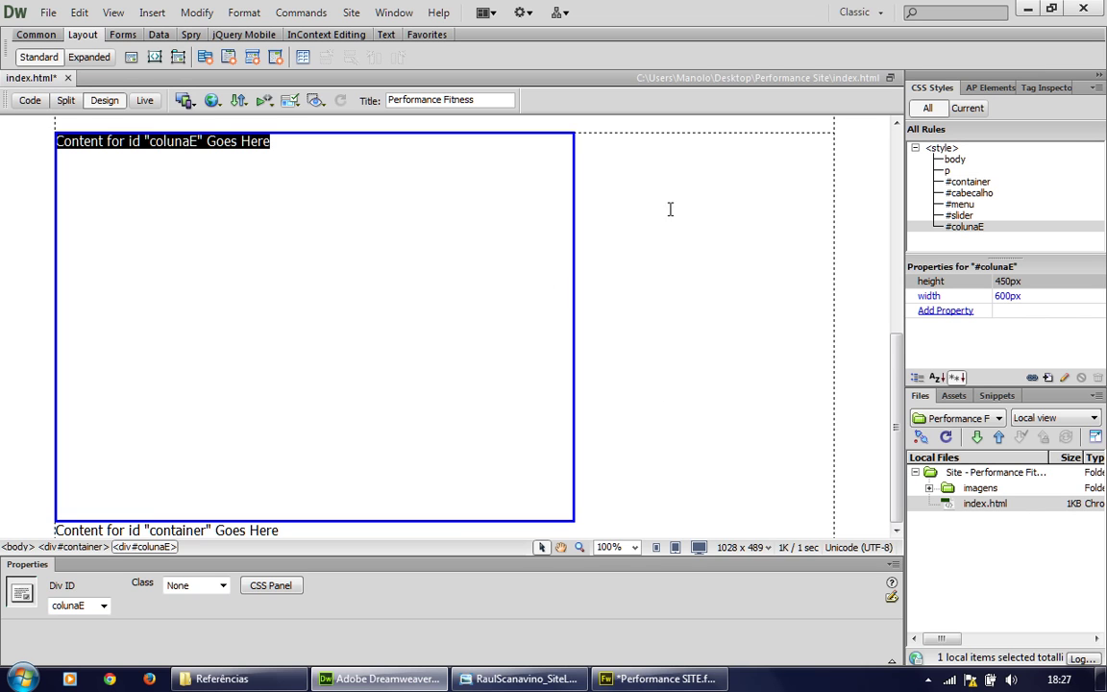
left_click(136, 61)
left_click(458, 290)
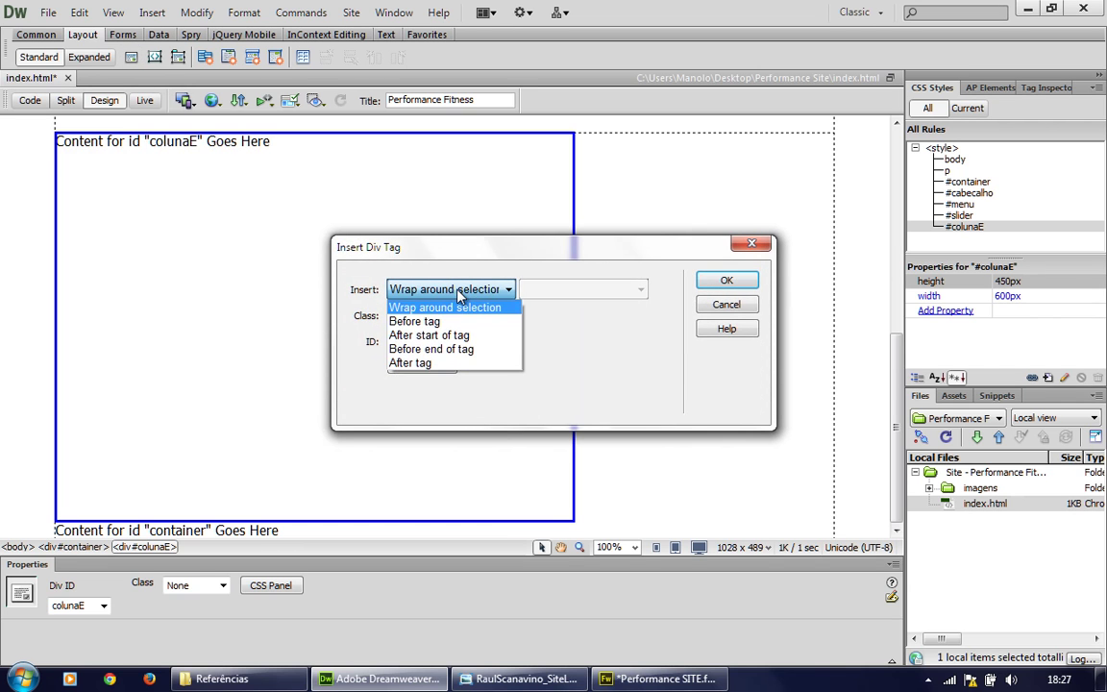
left_click(413, 362)
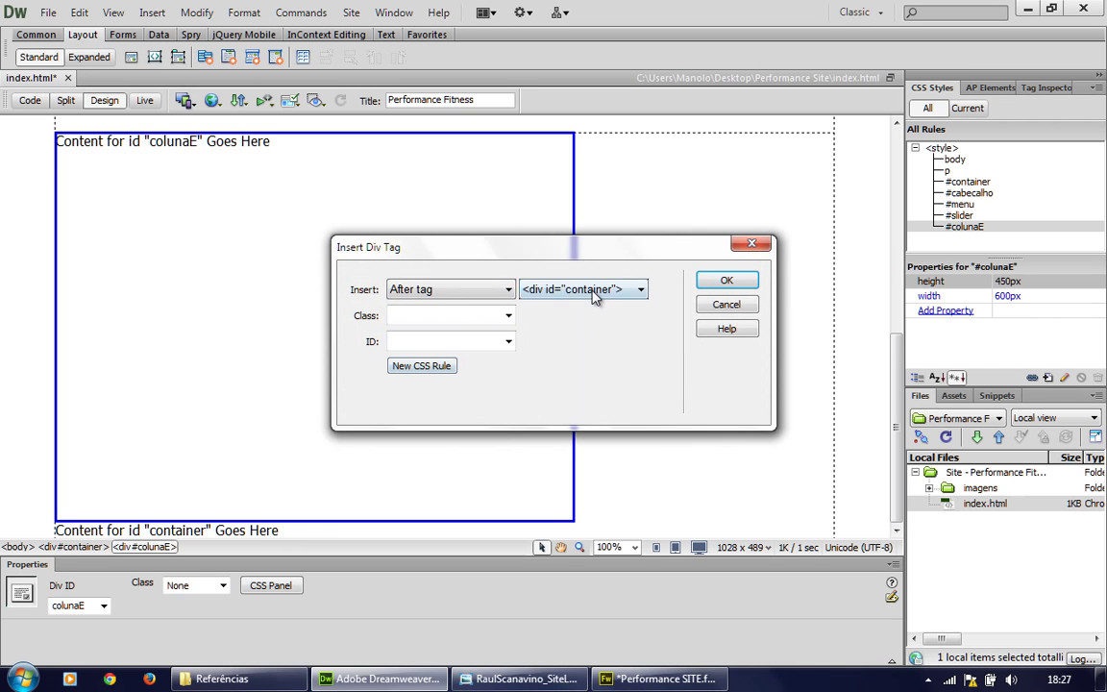
left_click(593, 289)
left_click(600, 363)
left_click(420, 348)
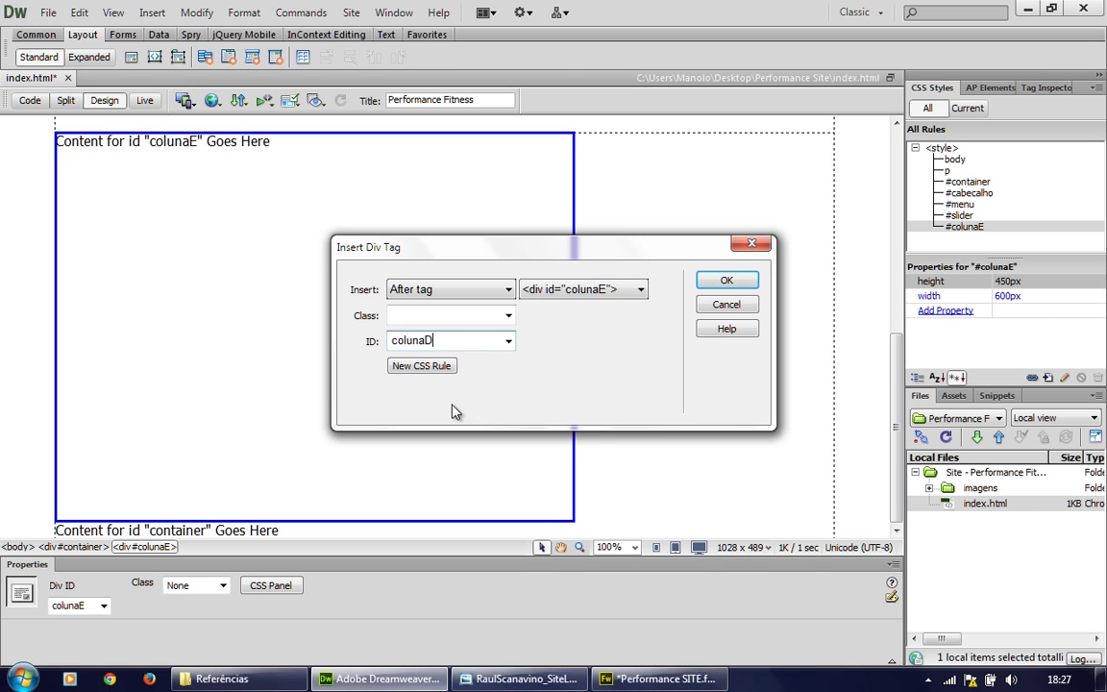
Step: Create the #colunaD CSS rule in this document with a 300 px width and 450 px height, and insert the div
left_click(431, 370)
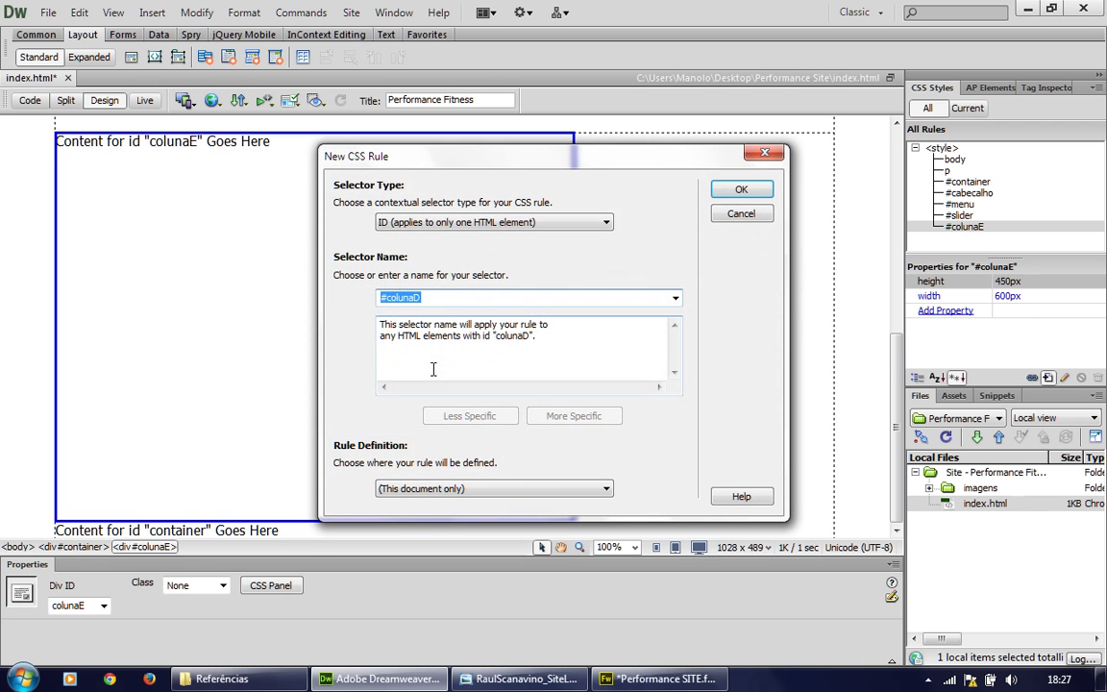
left_click(732, 190)
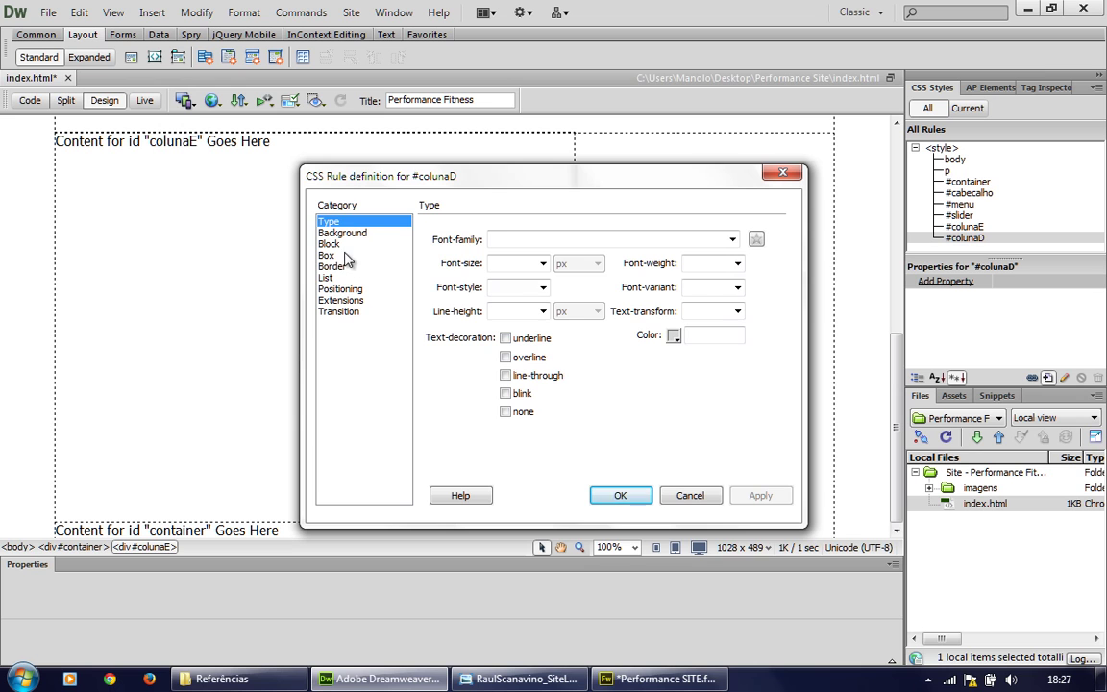
left_click(338, 256)
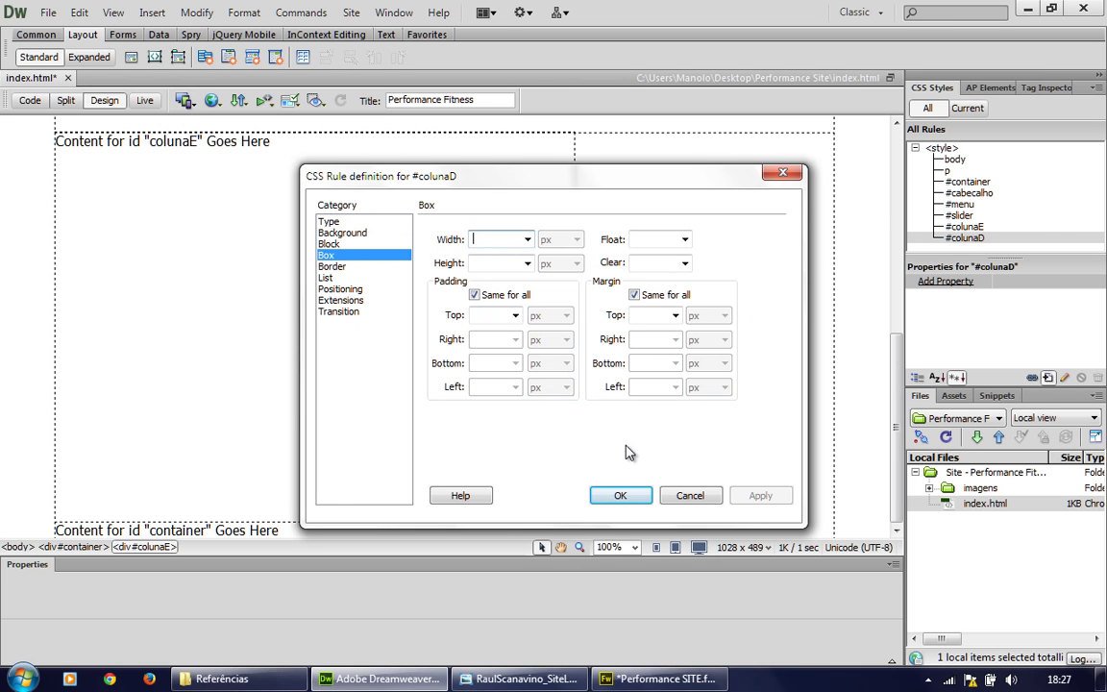
type("300")
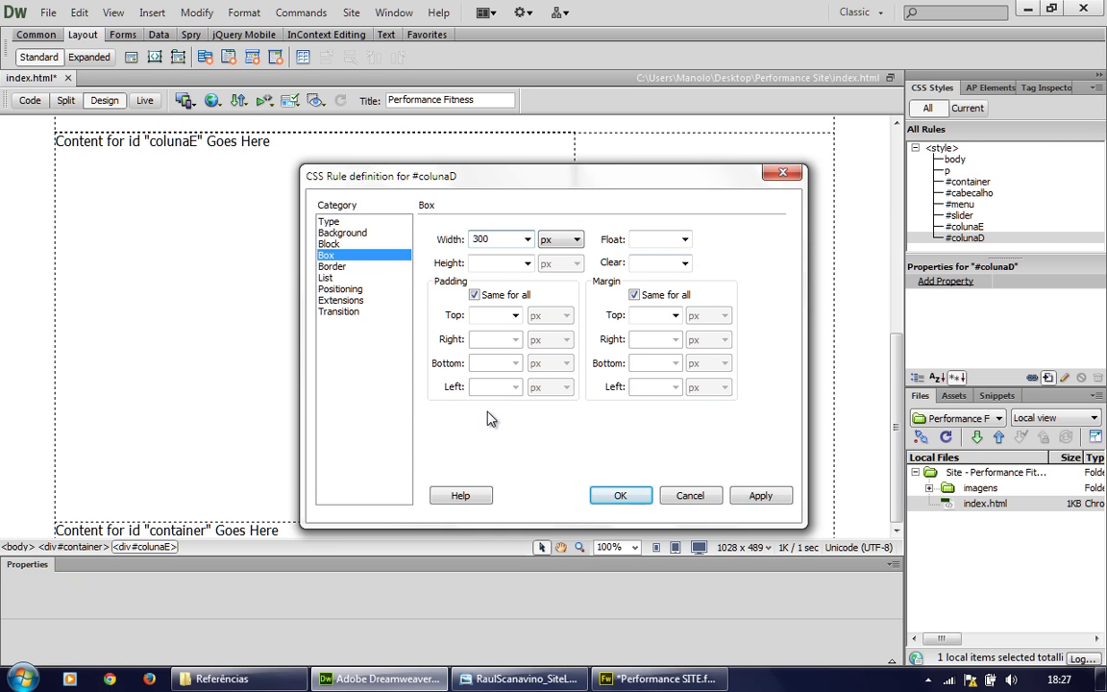
left_click(497, 265)
type("450")
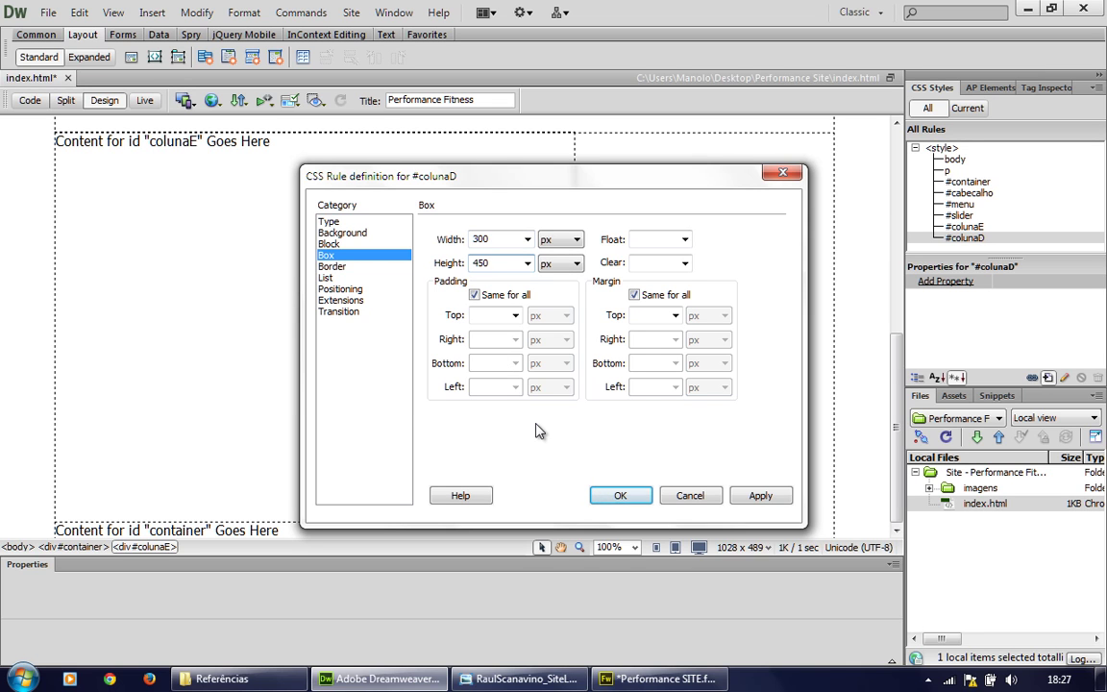
left_click(778, 497)
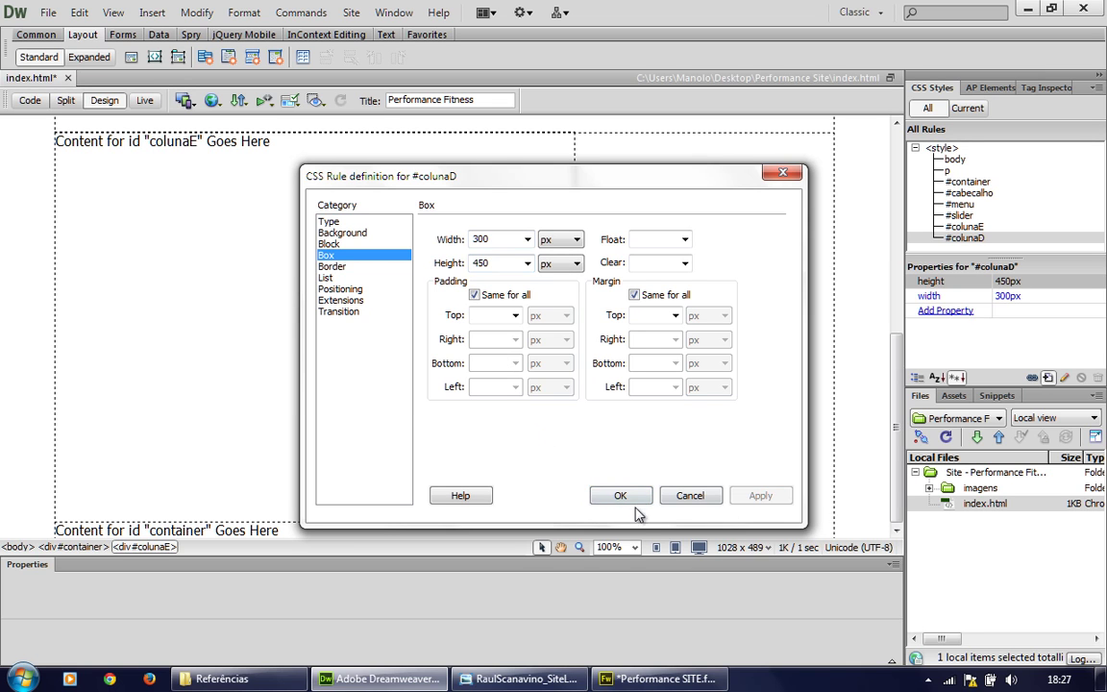
left_click(623, 495)
left_click(720, 282)
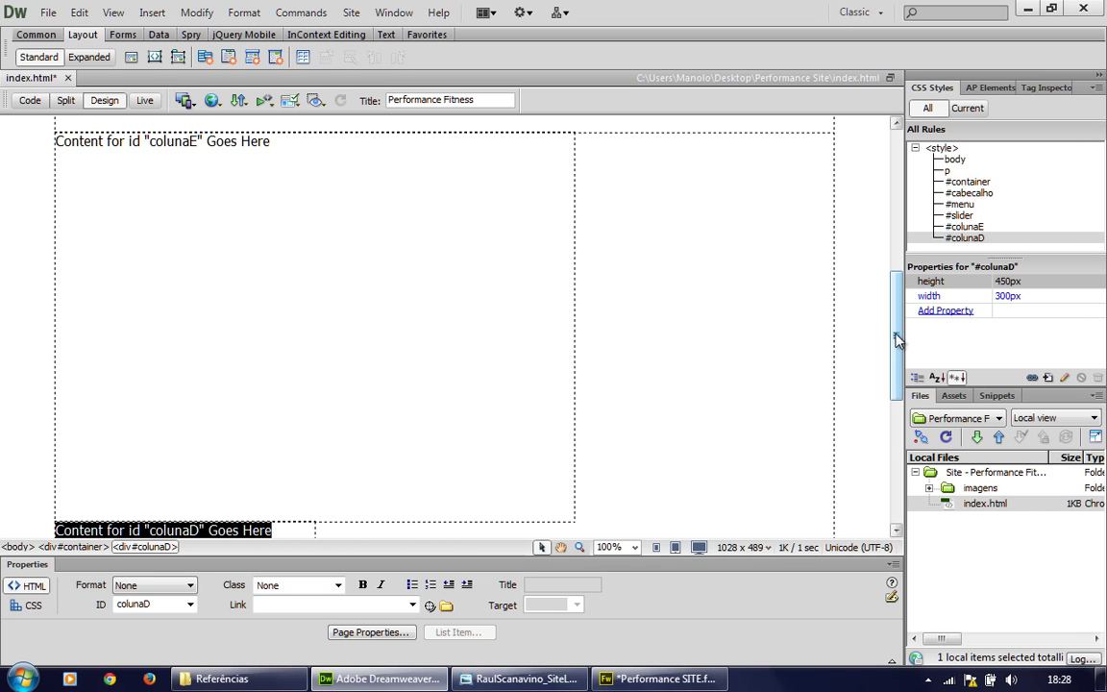
Step: Set the float of the #colunaE CSS rule to left in its box settings and apply it
scroll(899, 317, "down", 1)
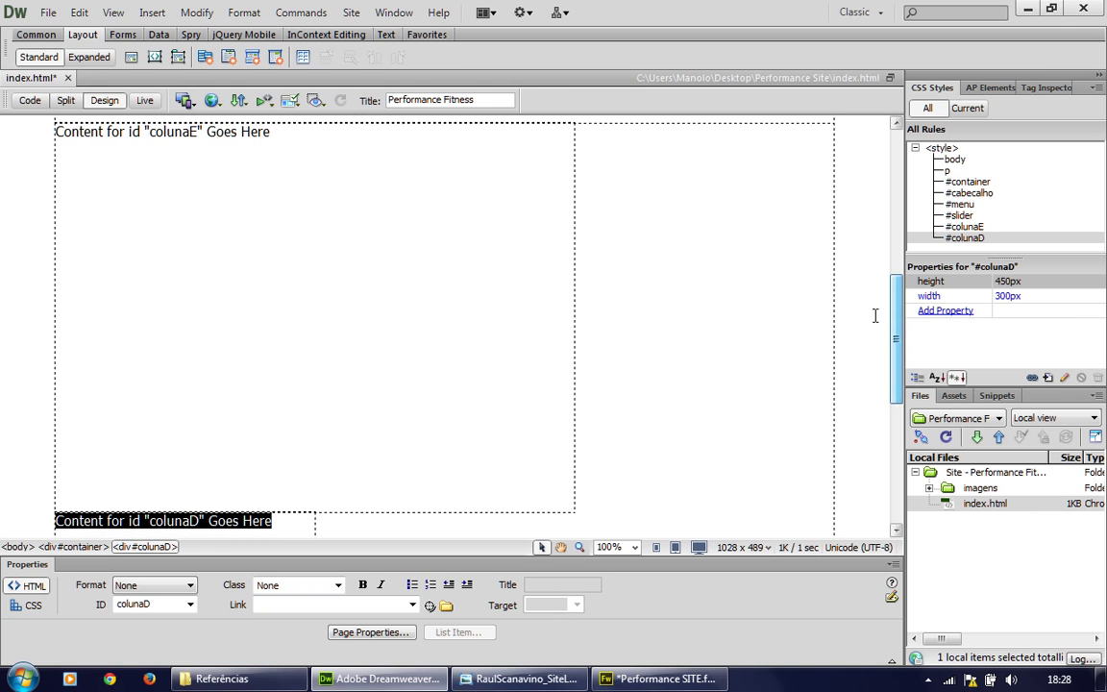
mouse_move(896, 306)
left_mouse_down()
mouse_move(901, 440)
mouse_move(903, 280)
mouse_move(901, 321)
mouse_move(901, 306)
left_mouse_up()
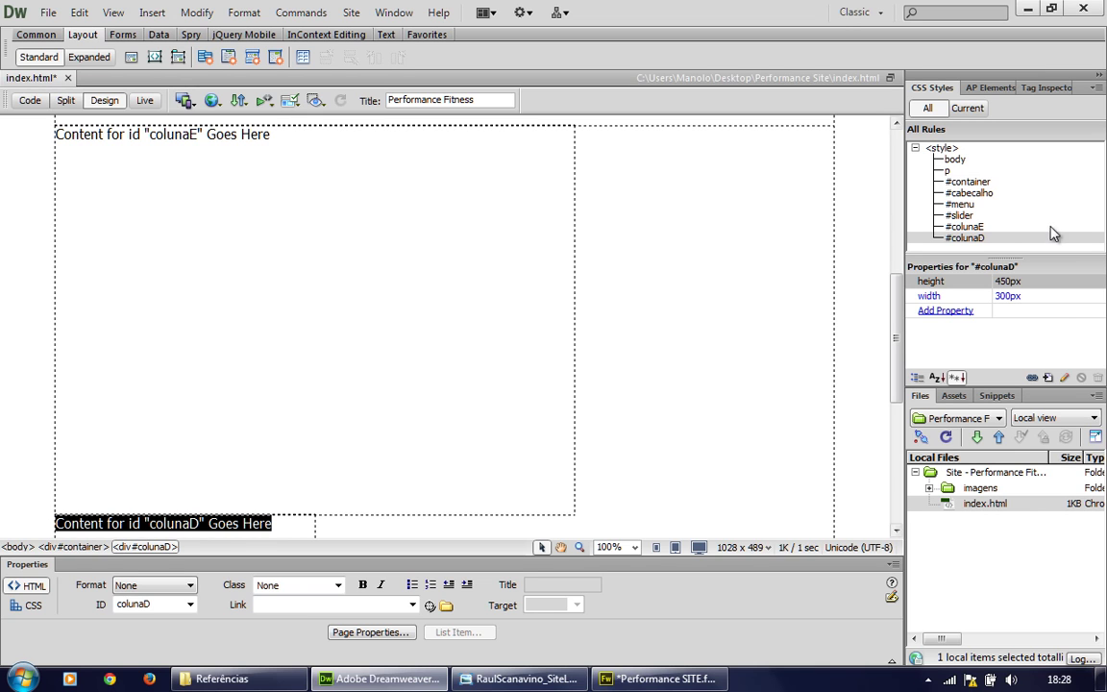
left_click(996, 229)
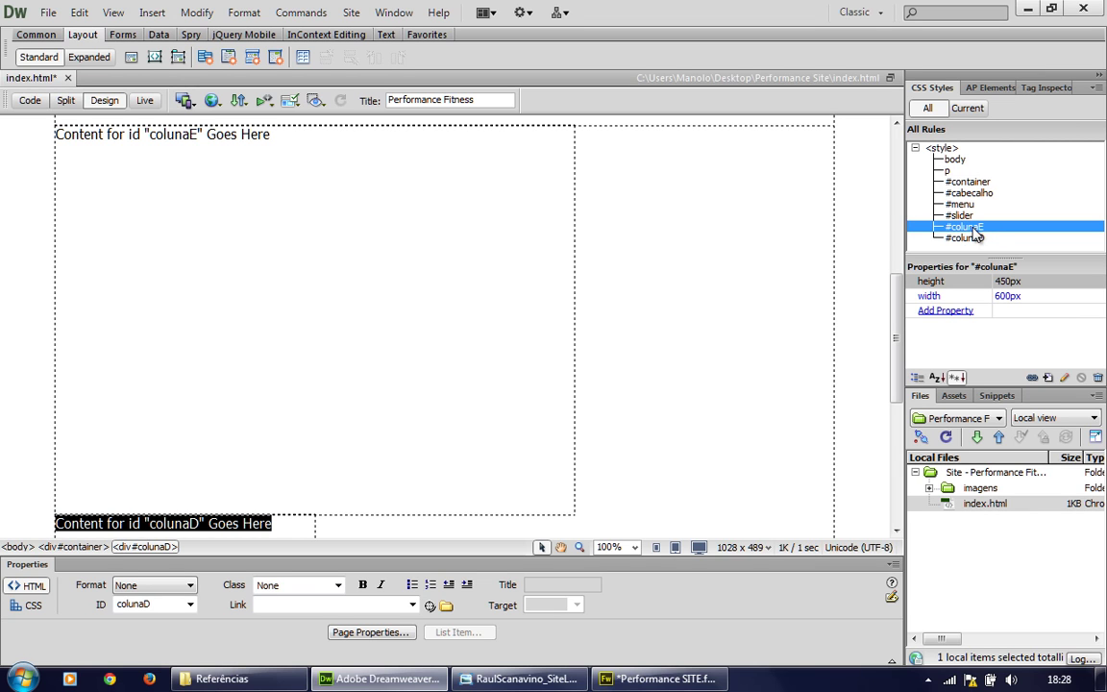
double_click(966, 228)
left_click_drag(448, 163, 423, 129)
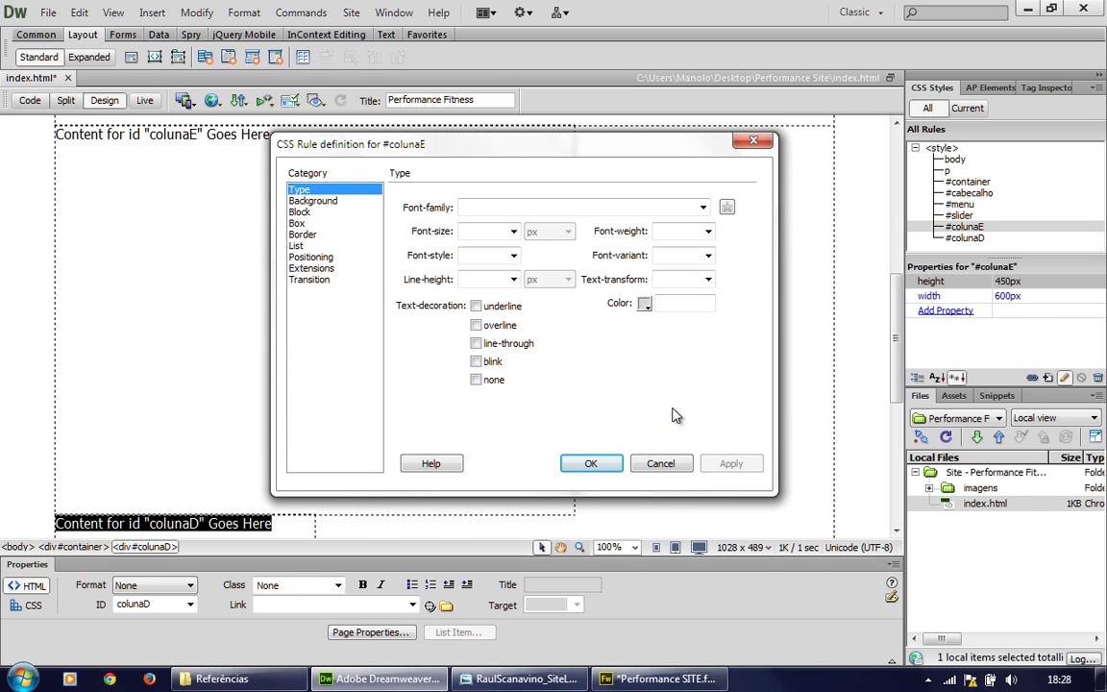
left_click(298, 224)
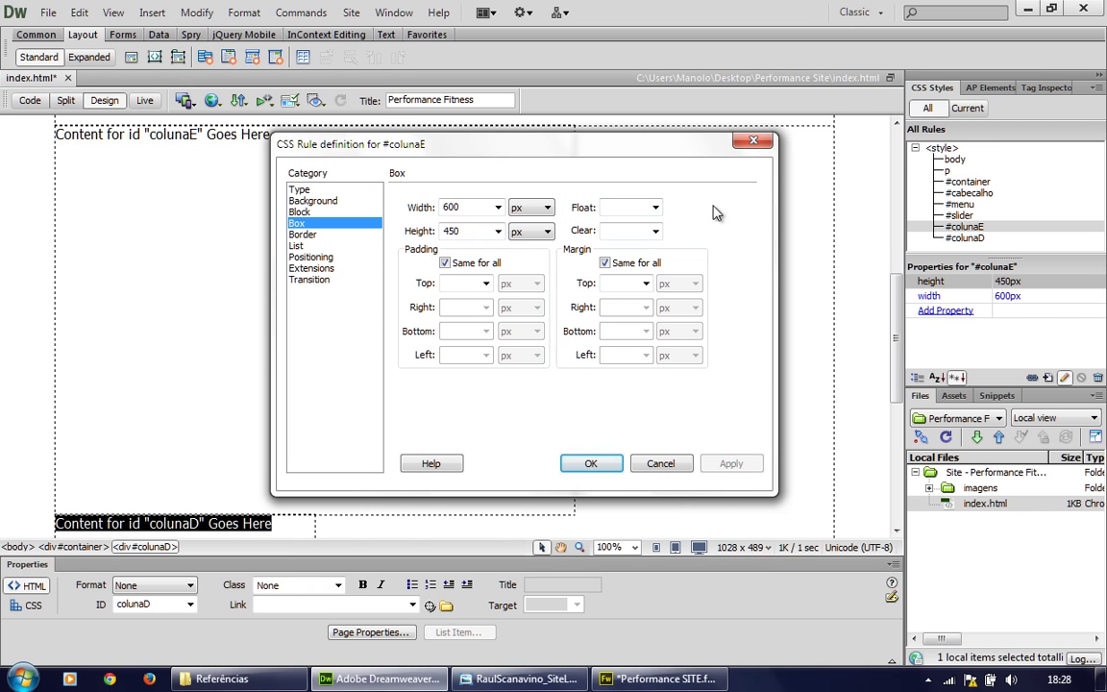
left_click_drag(364, 140, 490, 165)
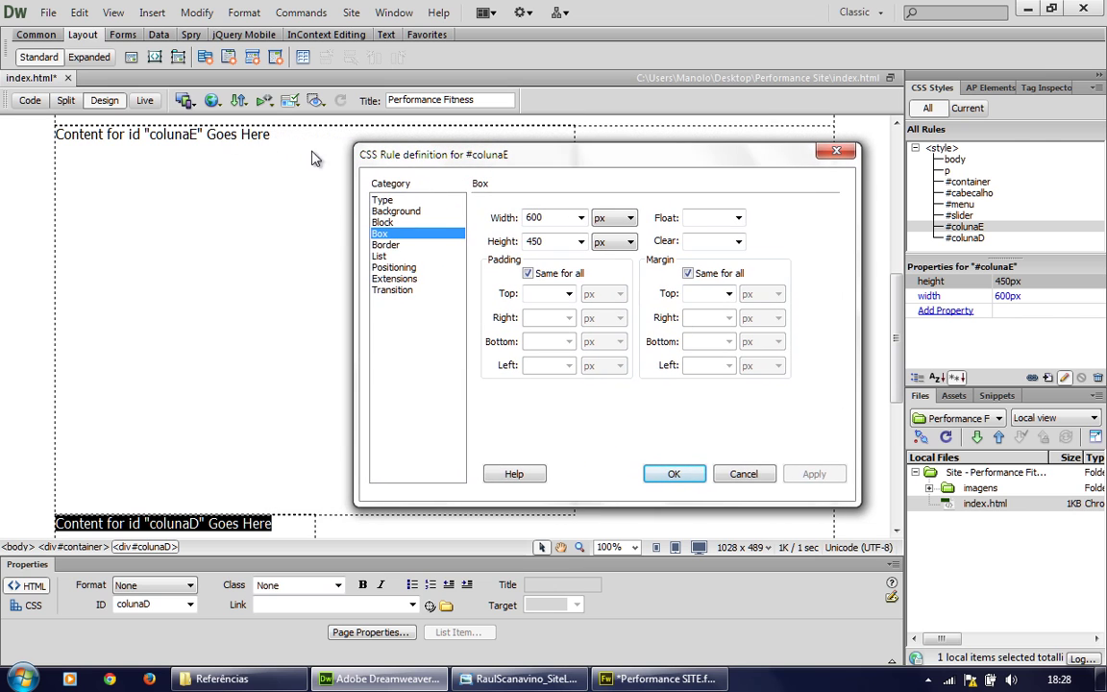
left_click(738, 219)
left_click(702, 235)
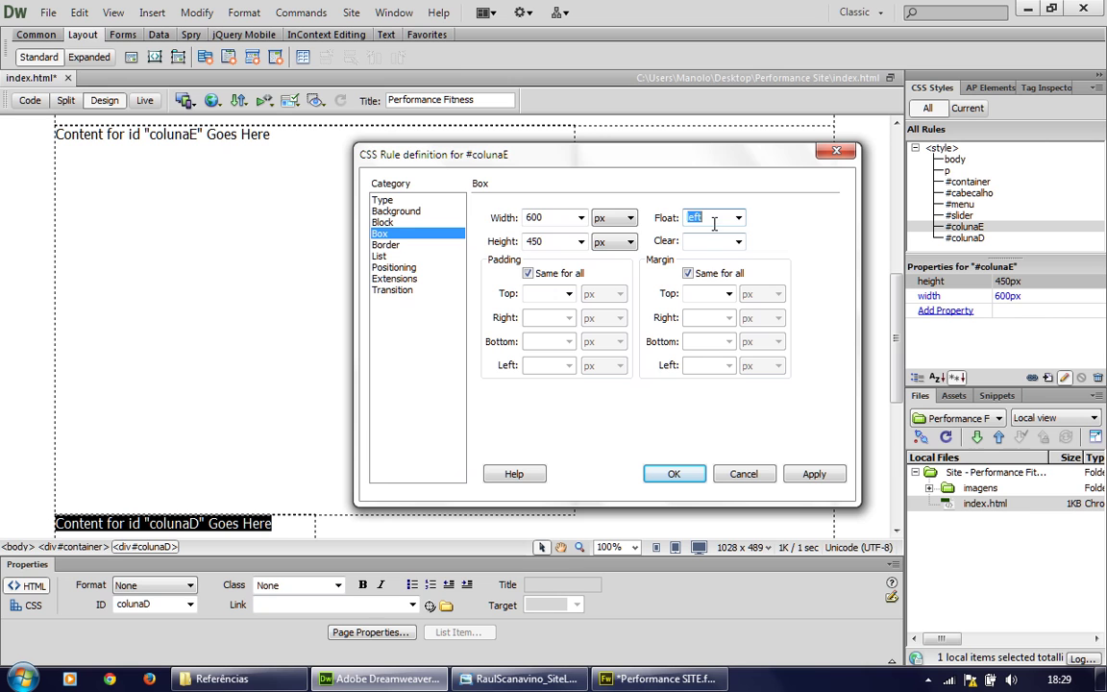
left_click(814, 475)
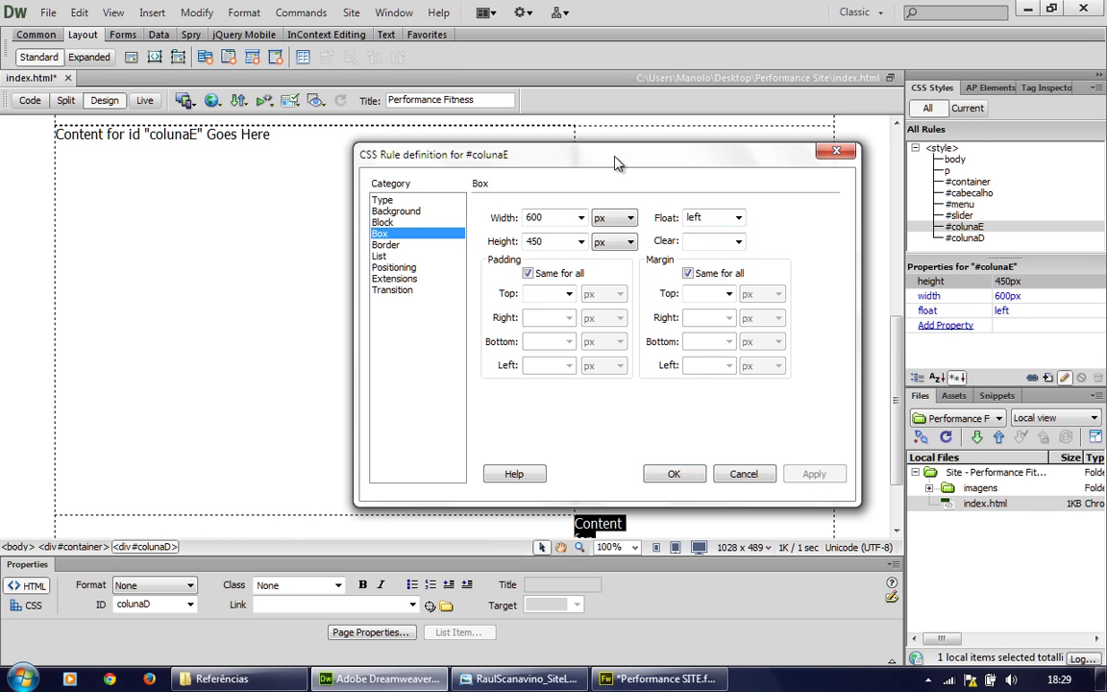
left_click_drag(616, 163, 512, 161)
left_click(569, 472)
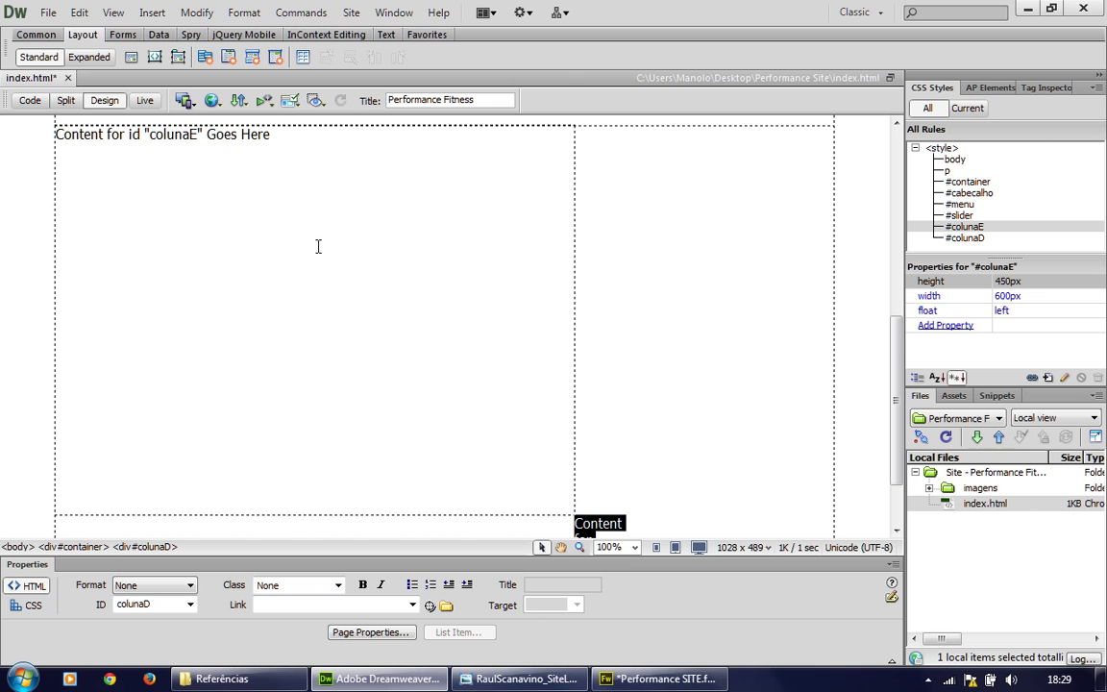
Step: Examine where the colunaE div's edges and the colunaD div's text sit inside the container
mouse_move(900, 358)
left_mouse_down()
mouse_move(898, 327)
mouse_move(898, 363)
left_mouse_up()
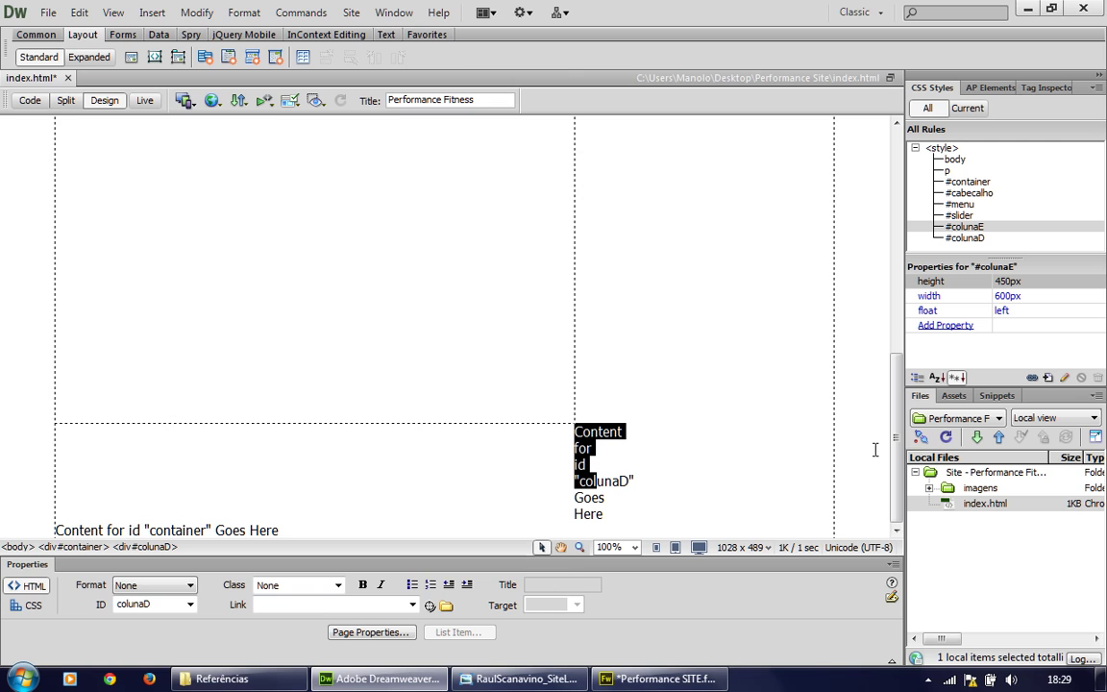
left_click_drag(896, 449, 897, 399)
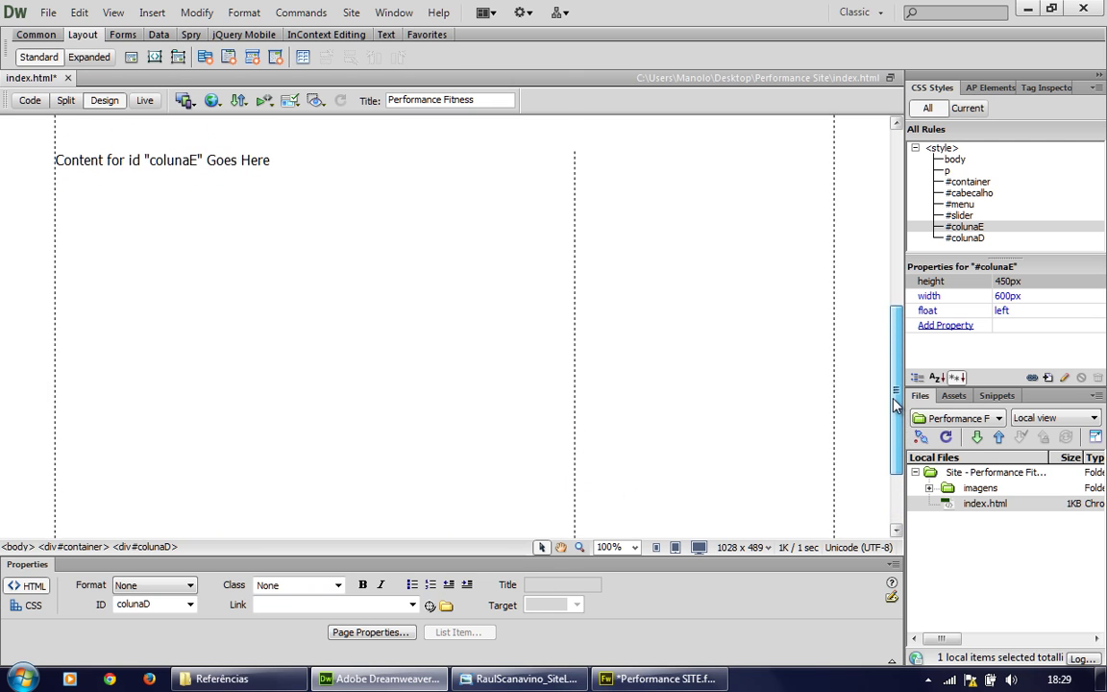
left_click(234, 158)
scroll(489, 278, "up", 1)
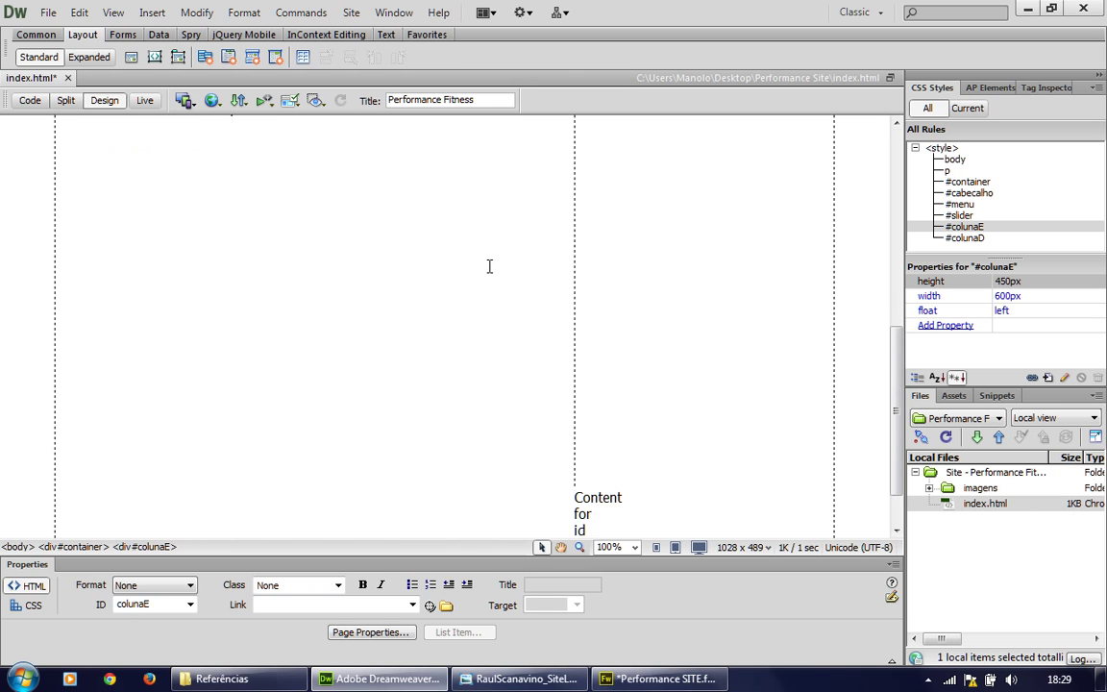
left_click(573, 254)
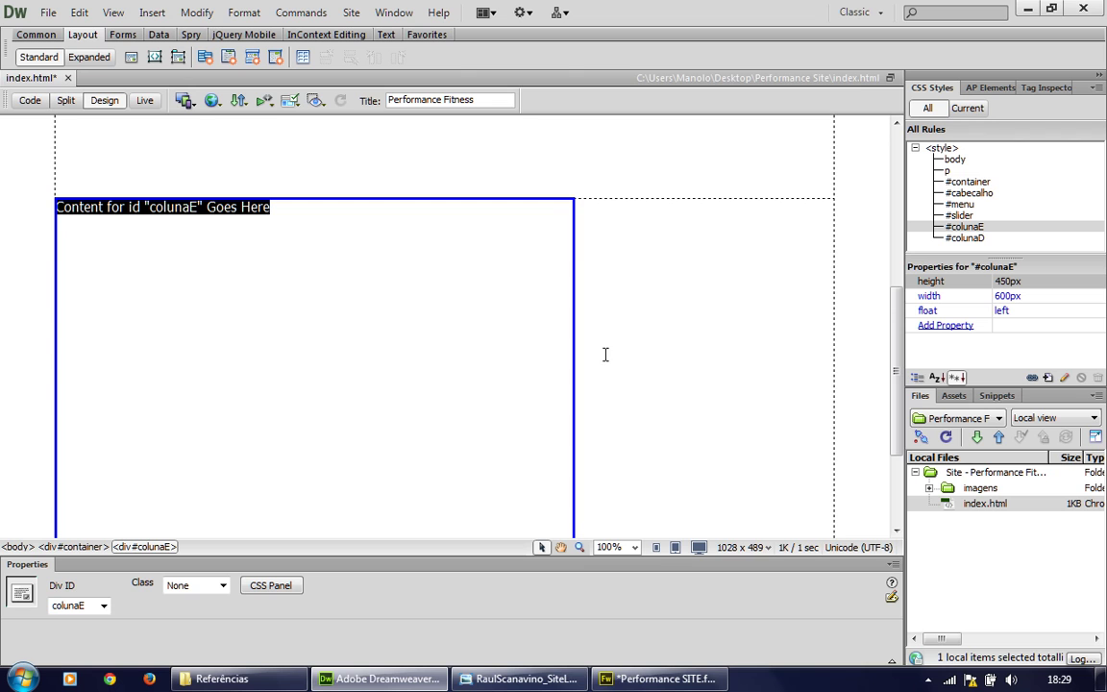
left_click_drag(894, 360, 898, 373)
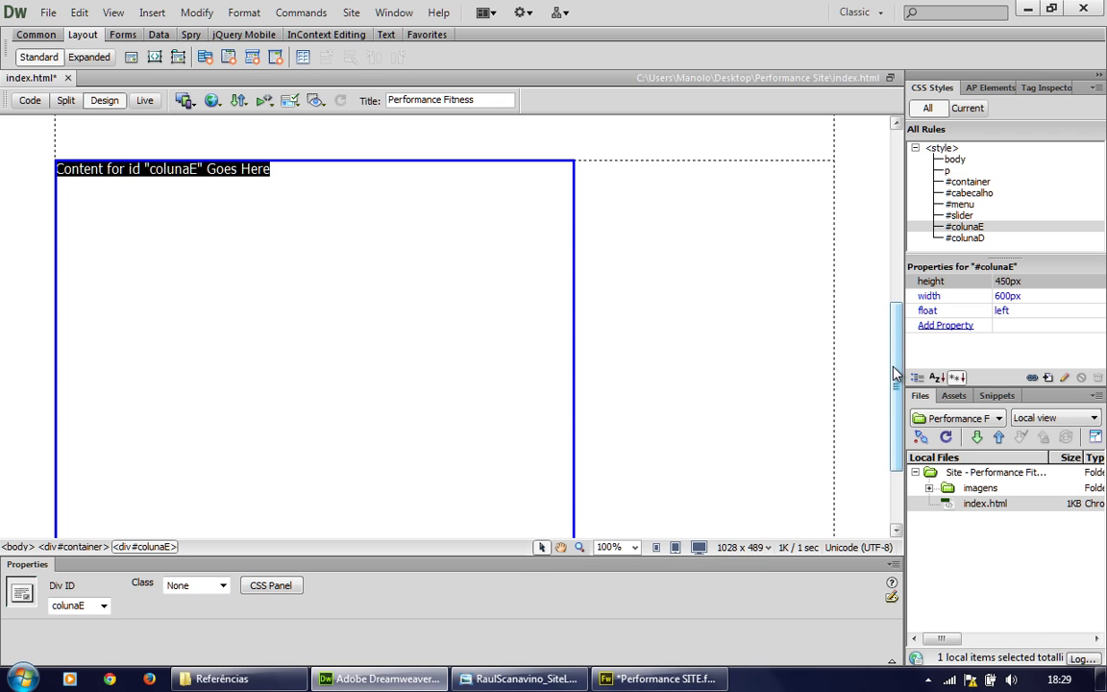
left_click_drag(897, 374, 899, 385)
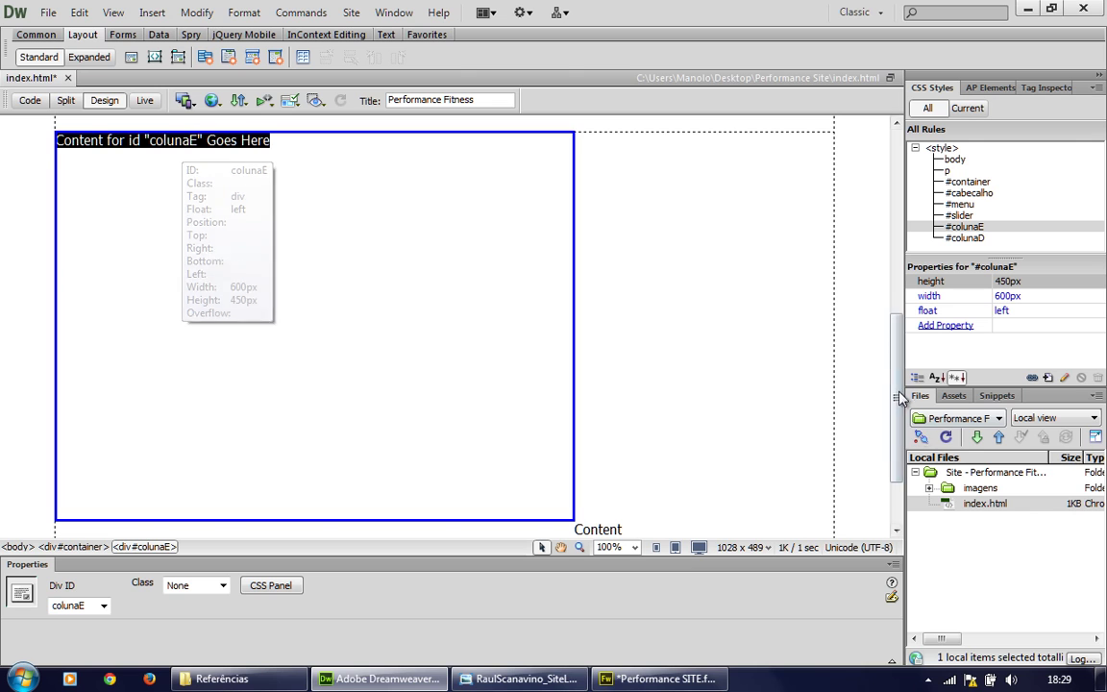
scroll(608, 495, "down", 2)
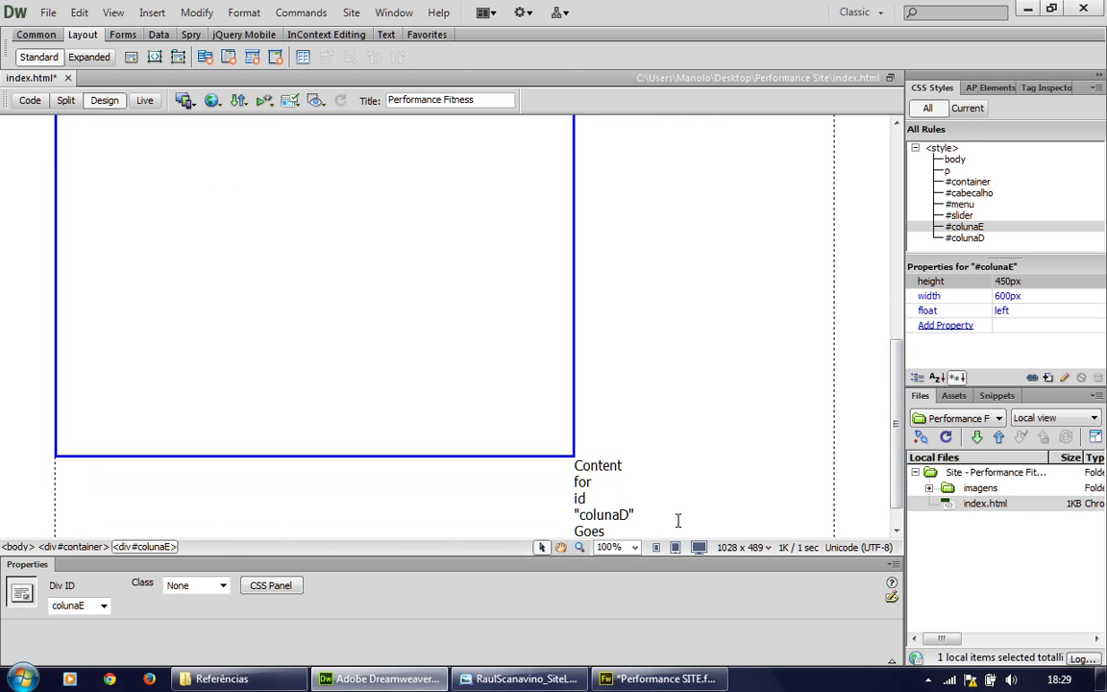
scroll(902, 455, "down", 2)
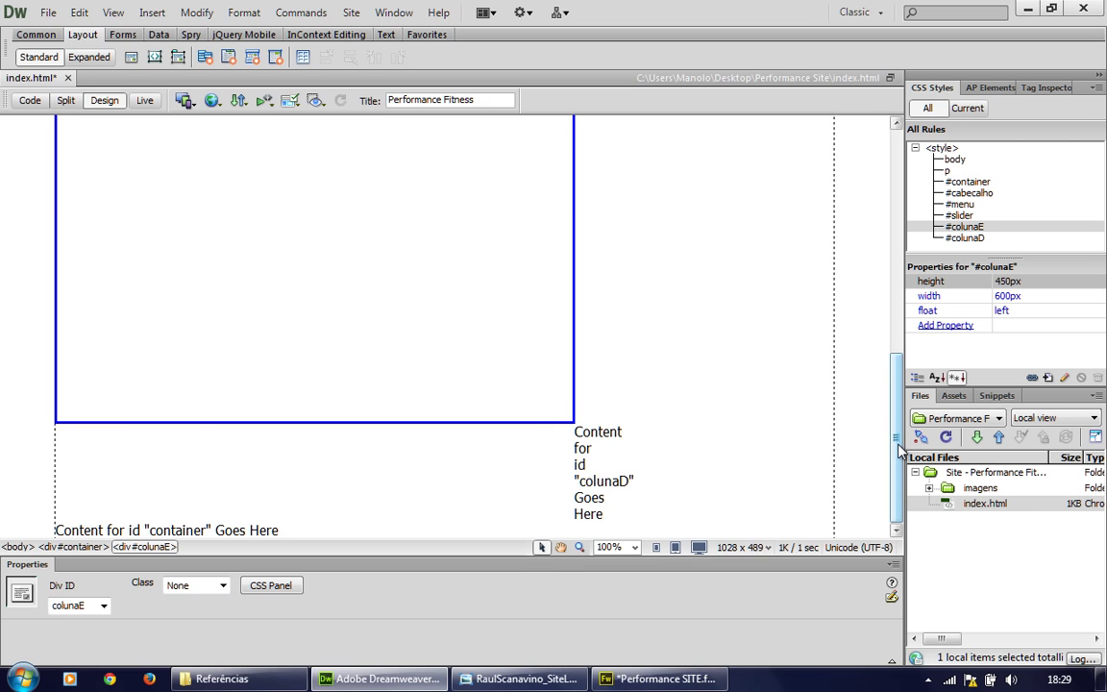
left_click_drag(899, 450, 901, 392)
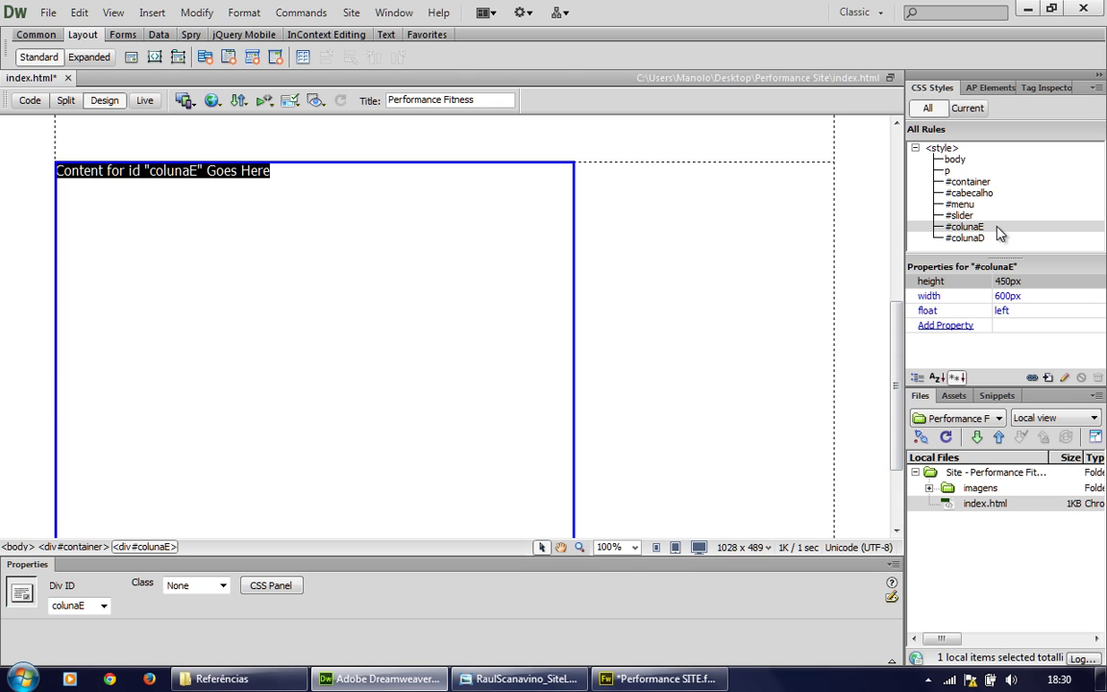
scroll(892, 304, "down", 2)
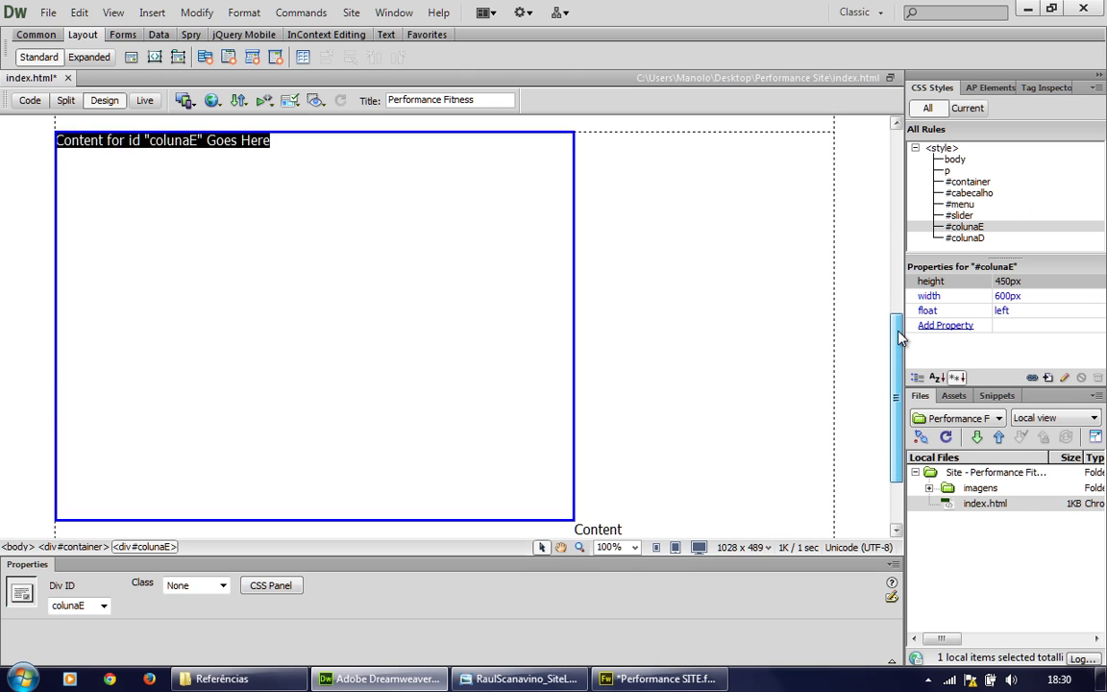
Step: Set the float of the #colunaD CSS rule to left in its box settings and apply it
double_click(965, 239)
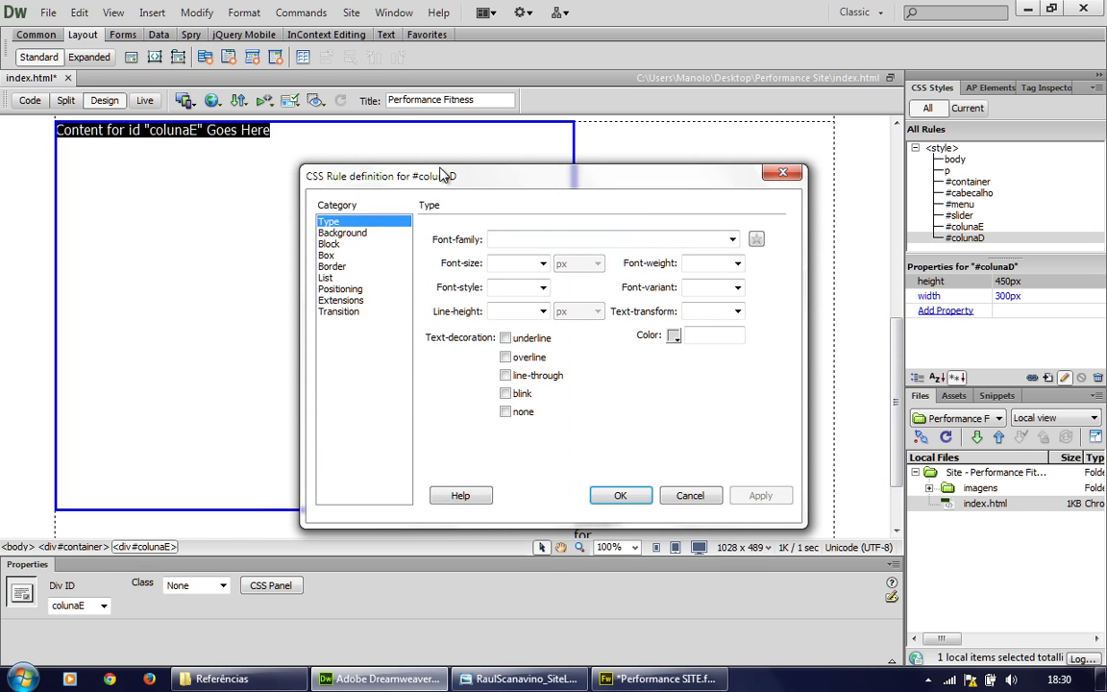
left_click_drag(453, 184, 453, 156)
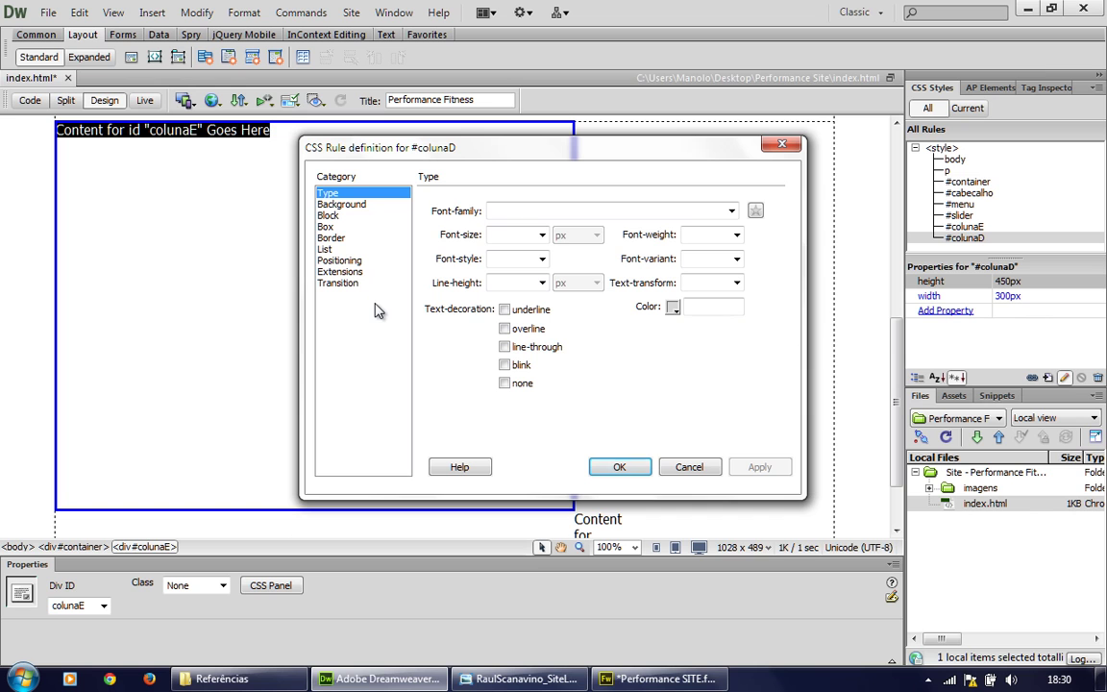
left_click(325, 227)
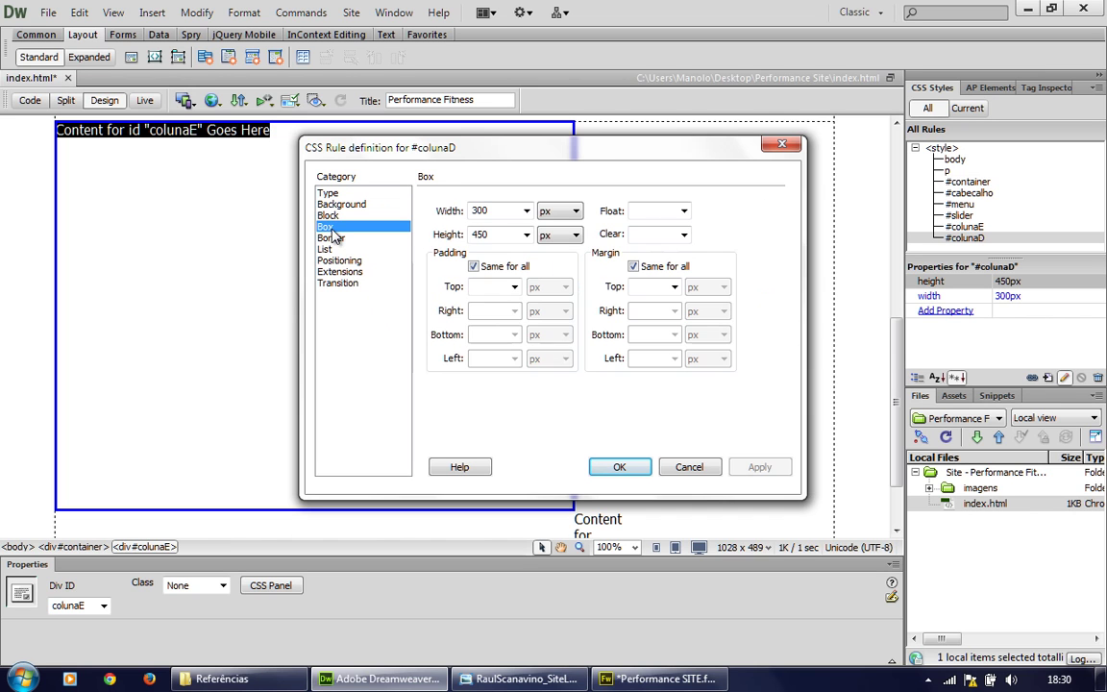
left_click(684, 213)
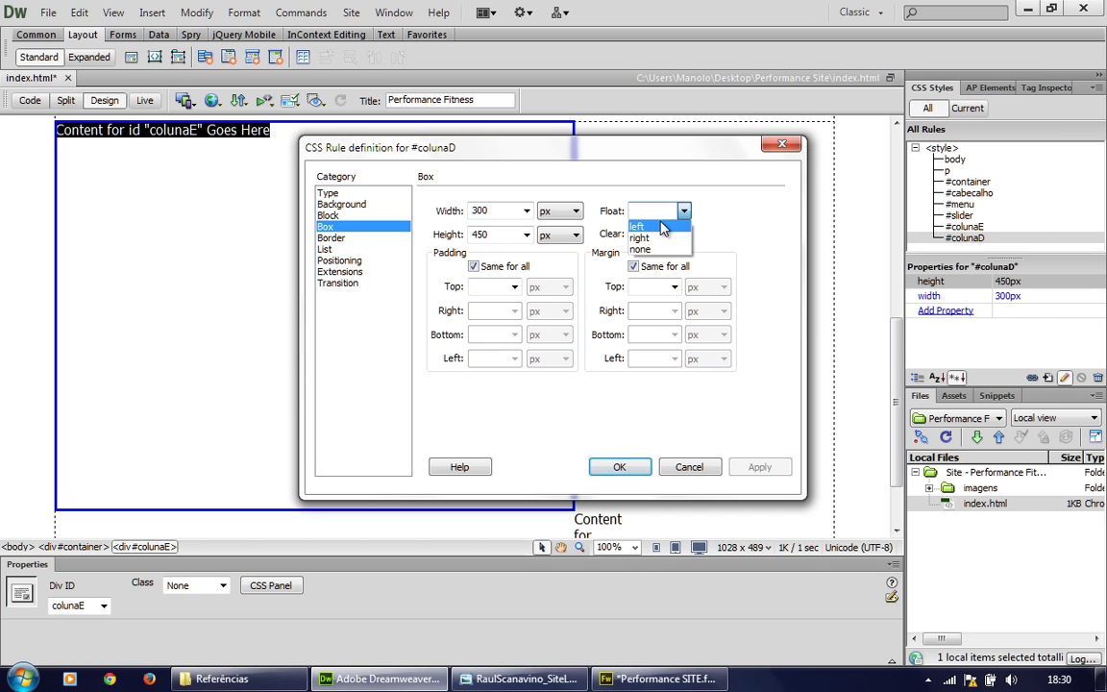
left_click(657, 221)
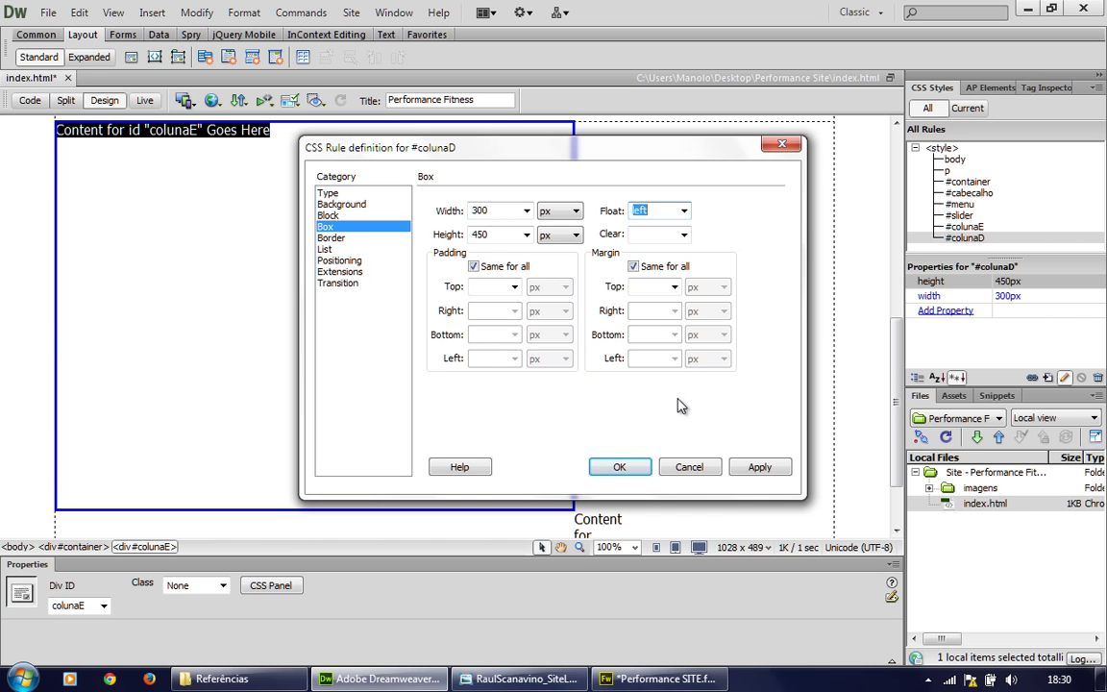
left_click(782, 471)
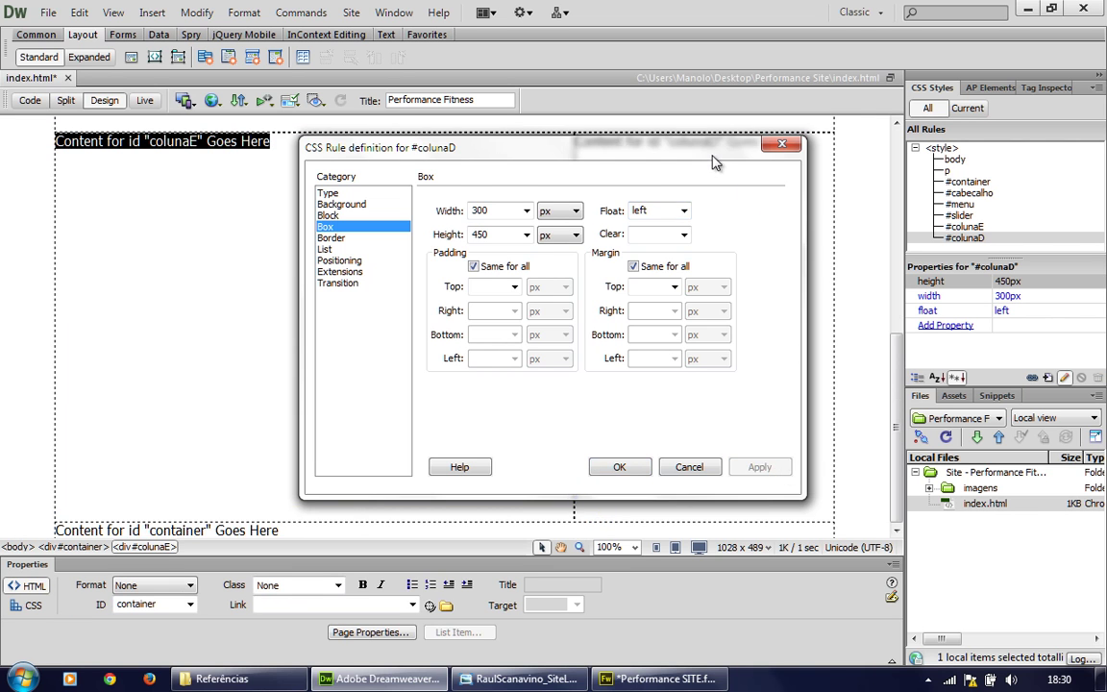
left_click_drag(715, 163, 530, 211)
left_click(442, 515)
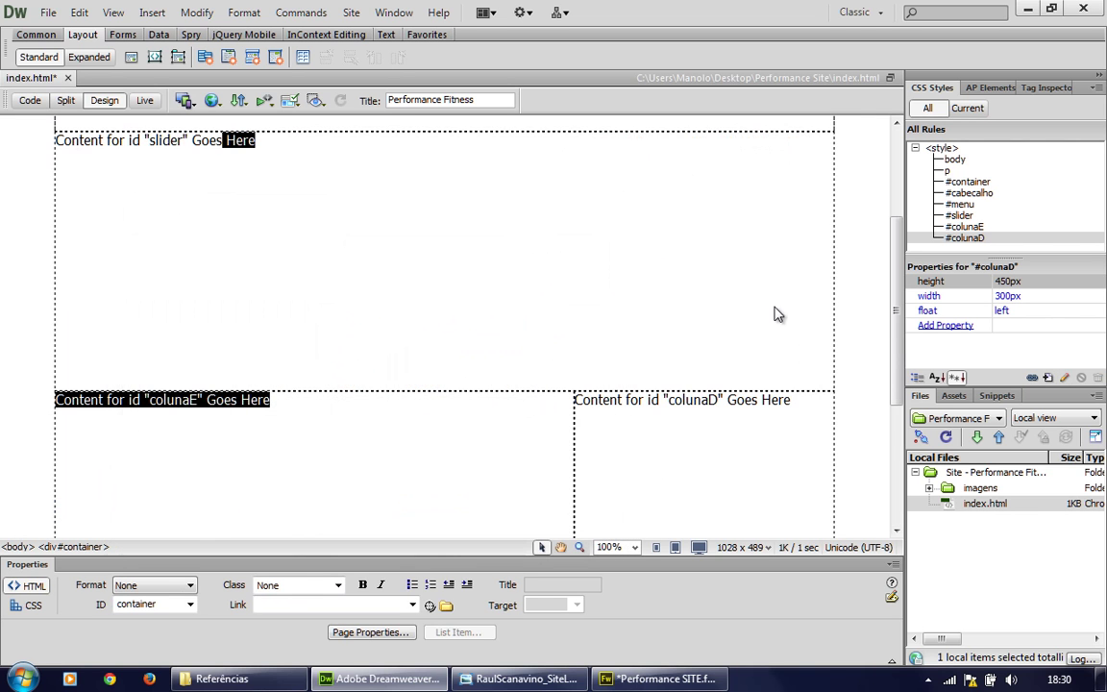
Step: Review the arrangement of the colunaE and colunaD divs between the slider and the container's placeholder text
scroll(817, 288, "down", 5)
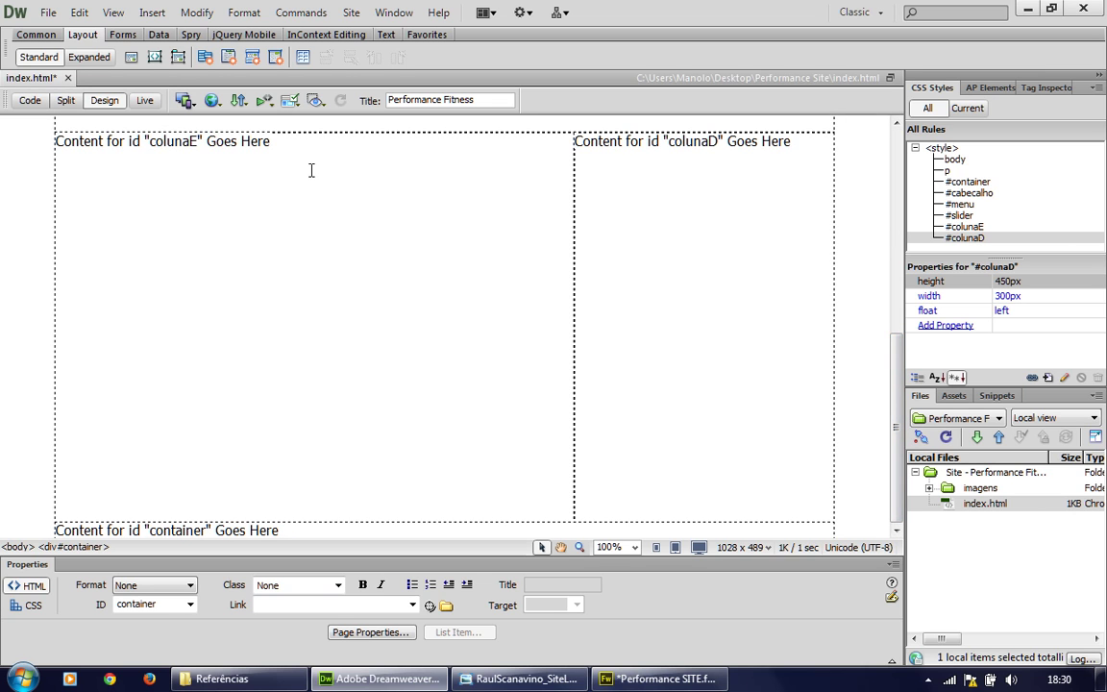
left_click(206, 144)
double_click(700, 149)
left_click(783, 252)
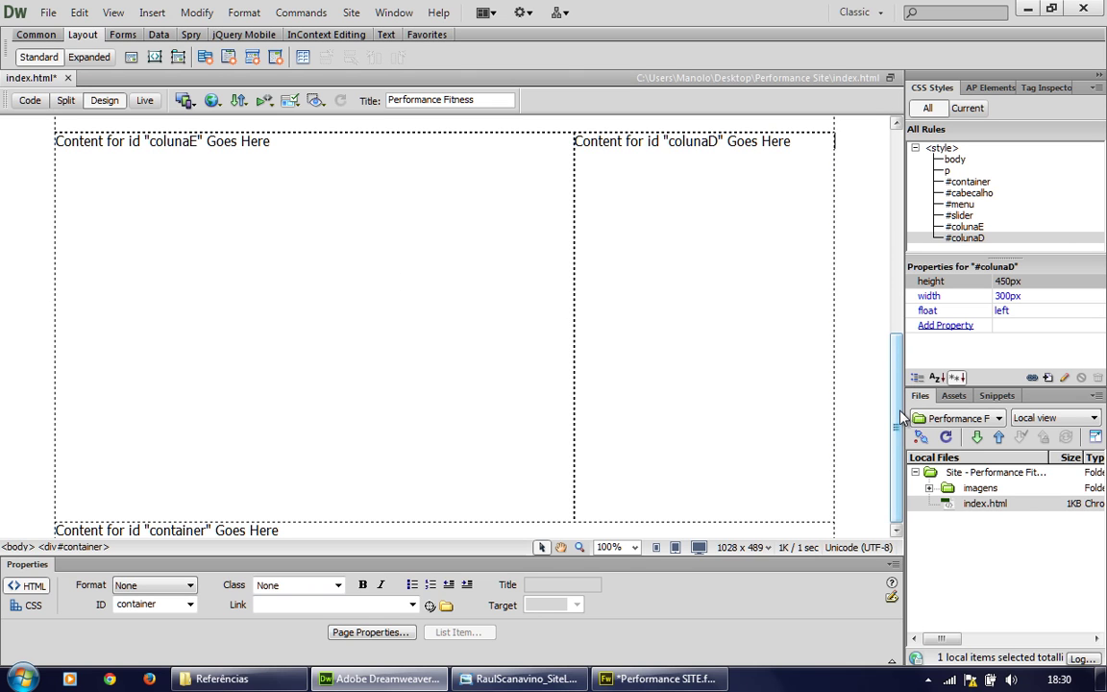
scroll(811, 351, "up", 2)
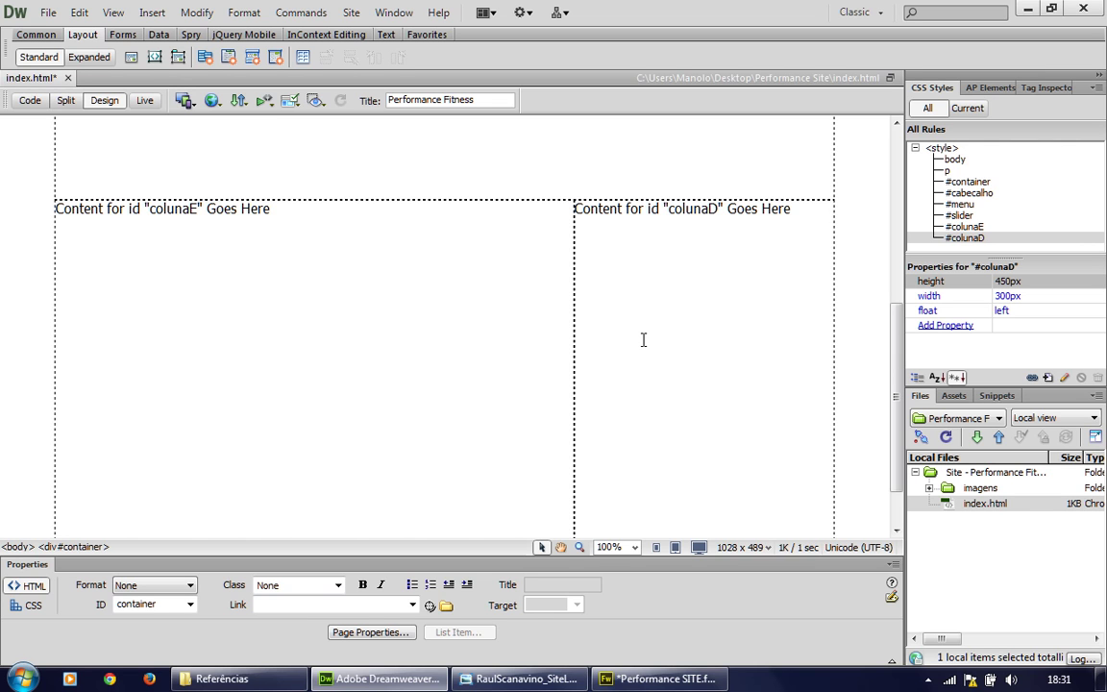
scroll(644, 339, "down", 2)
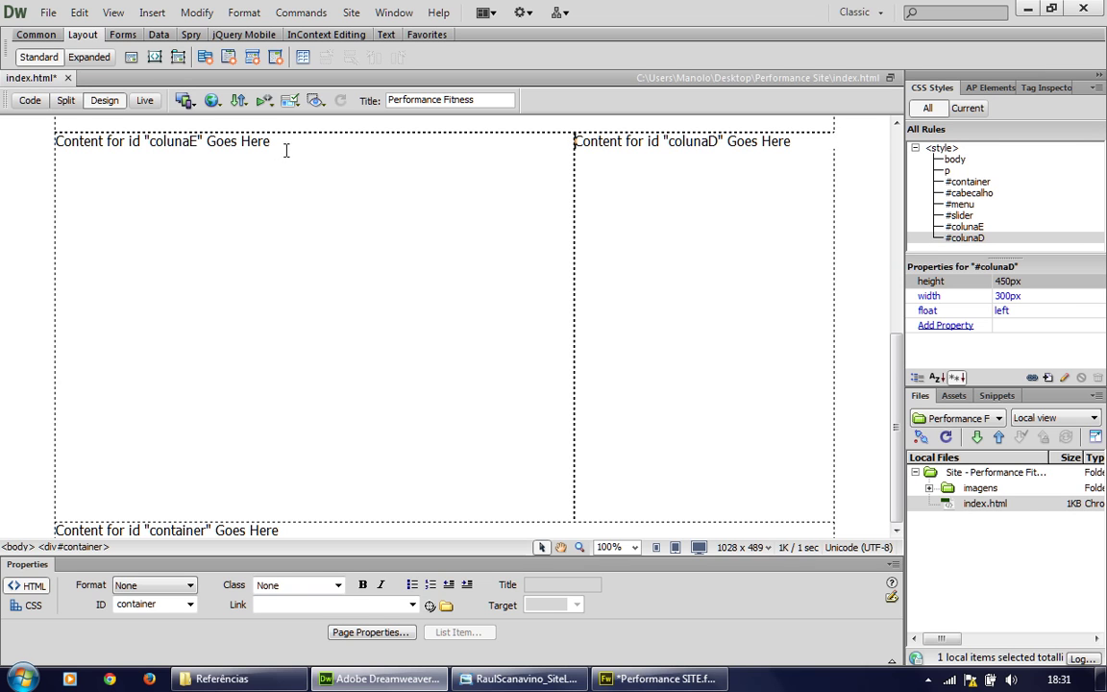
scroll(315, 266, "up", 1)
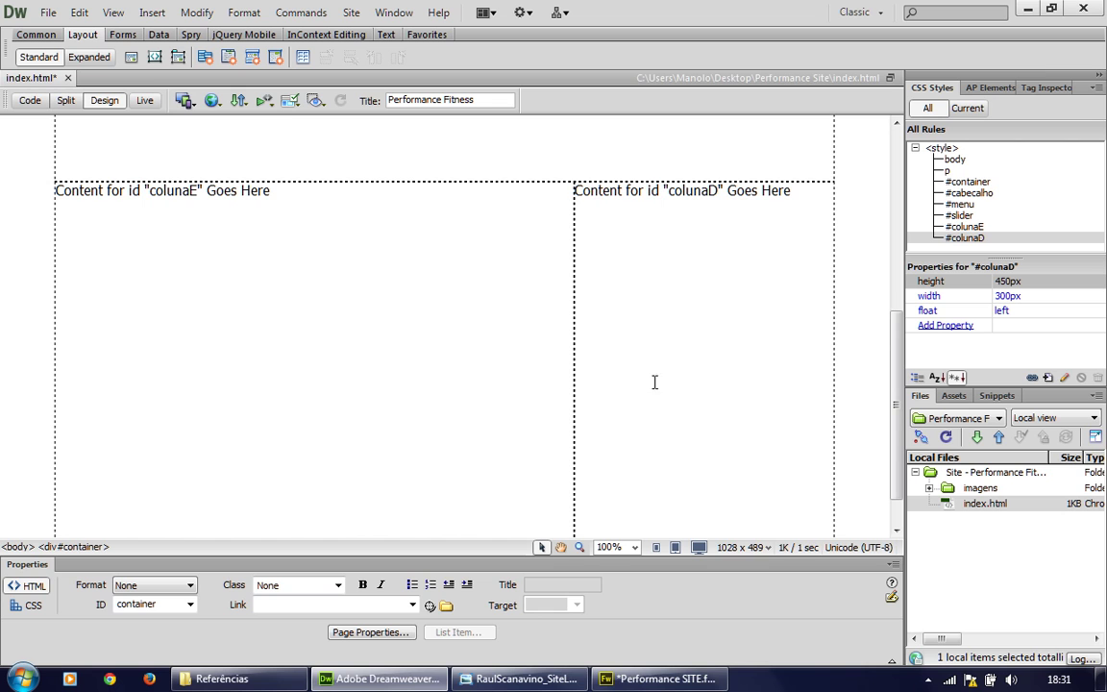
scroll(497, 316, "down", 1)
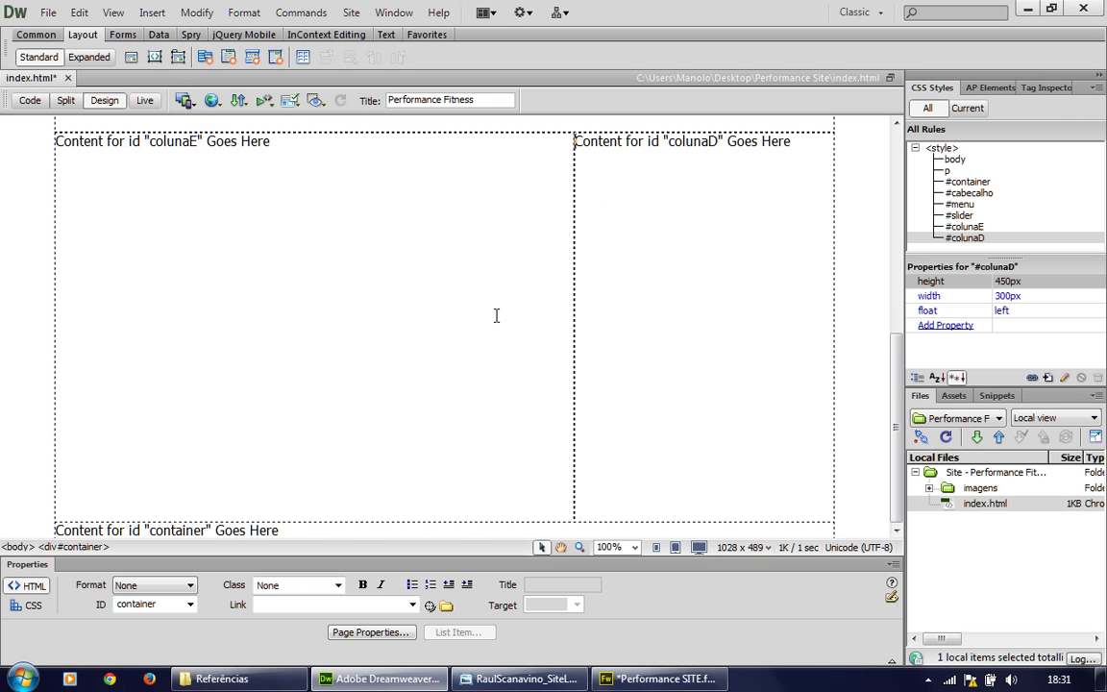